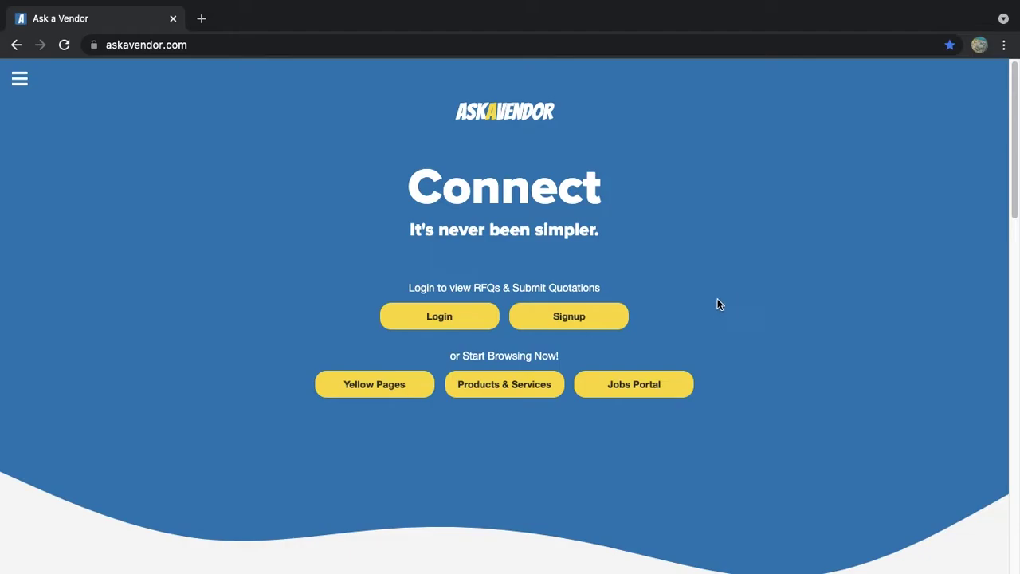
Quick-login with the saved account and go to the Jobs Portal
left_click(434, 326)
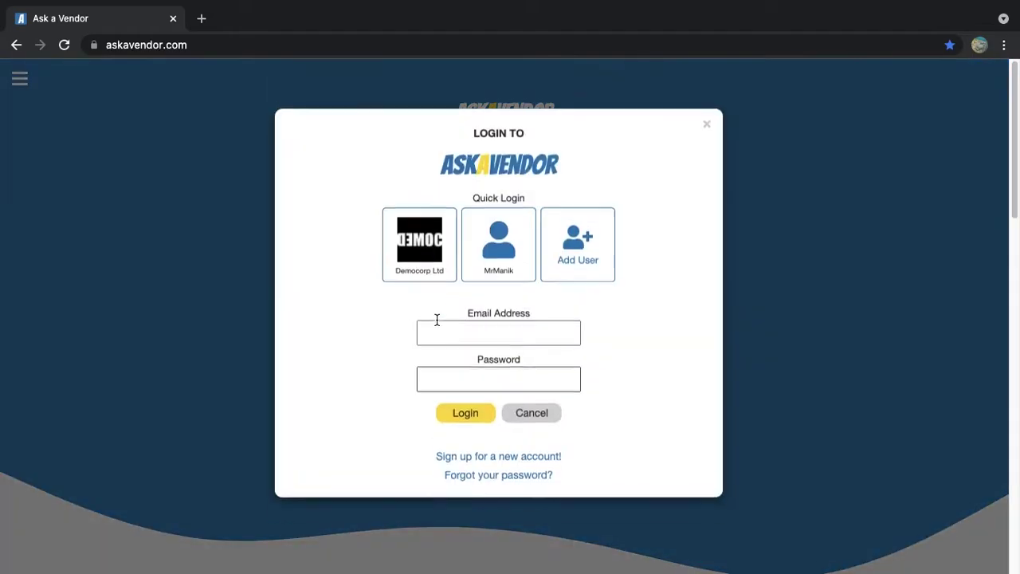
left_click(506, 261)
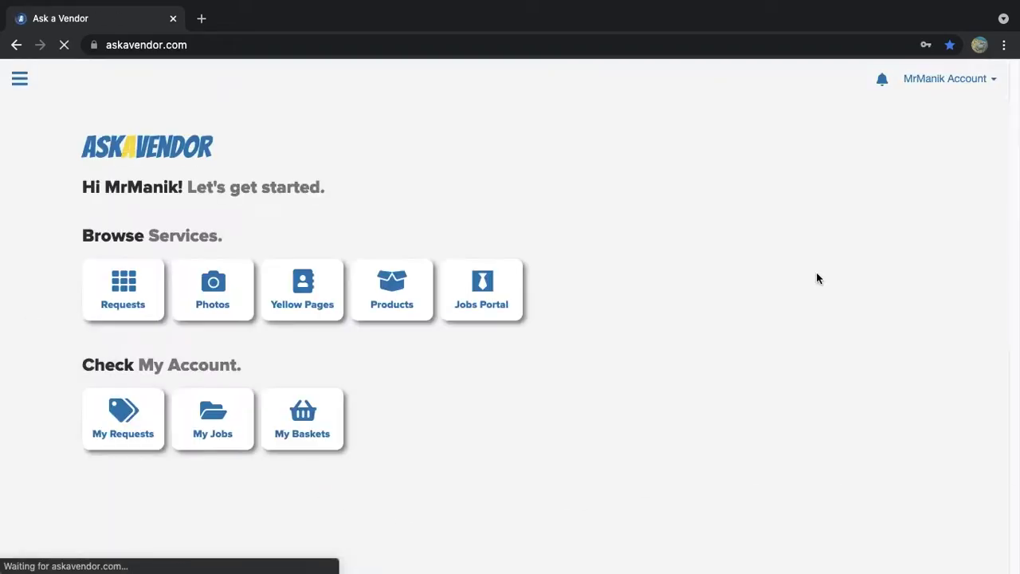
left_click(480, 298)
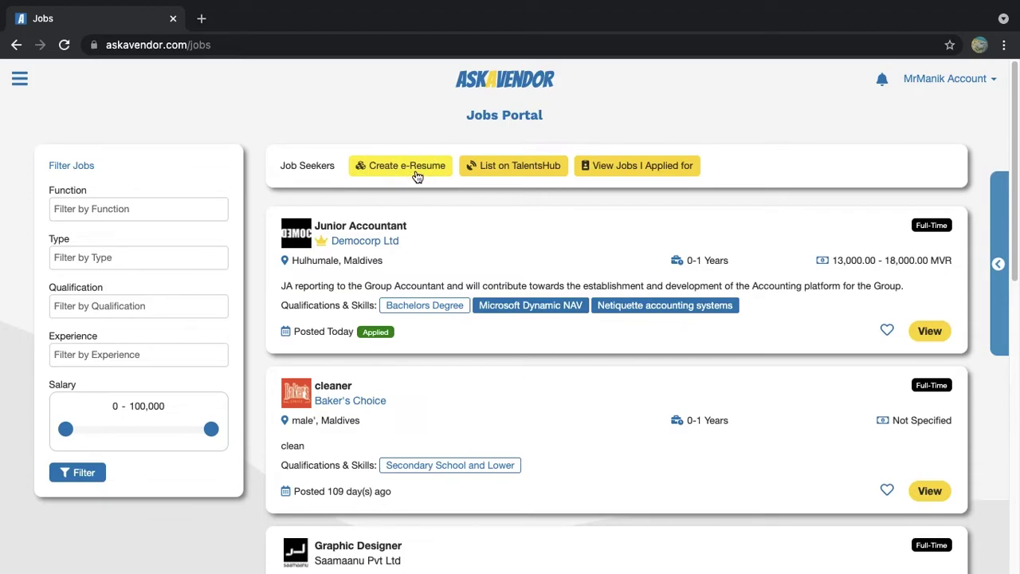
Create a new resume named myfirstcv from the resume list
left_click(415, 170)
left_click(480, 257)
type("myfirstcv")
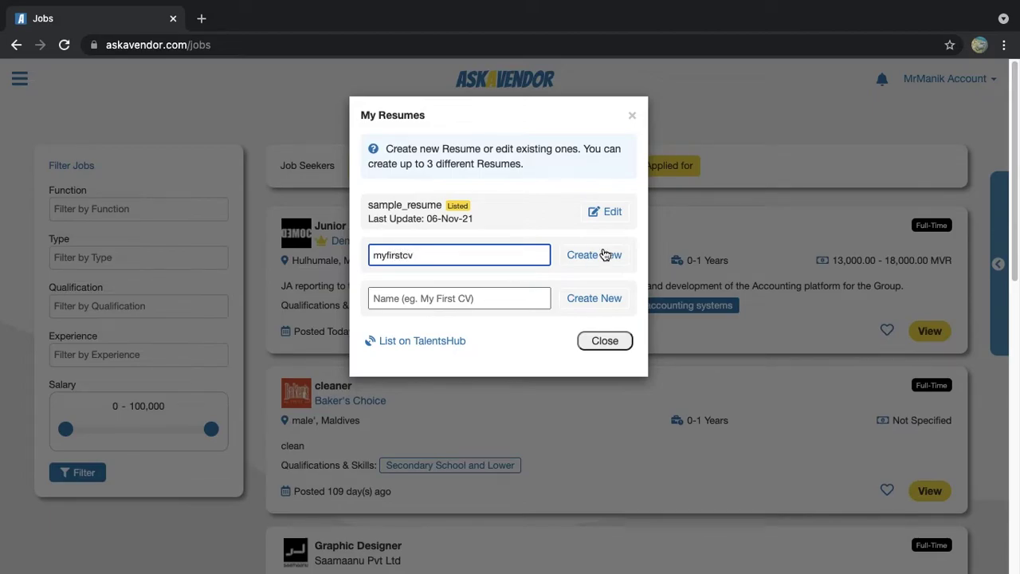
left_click(603, 257)
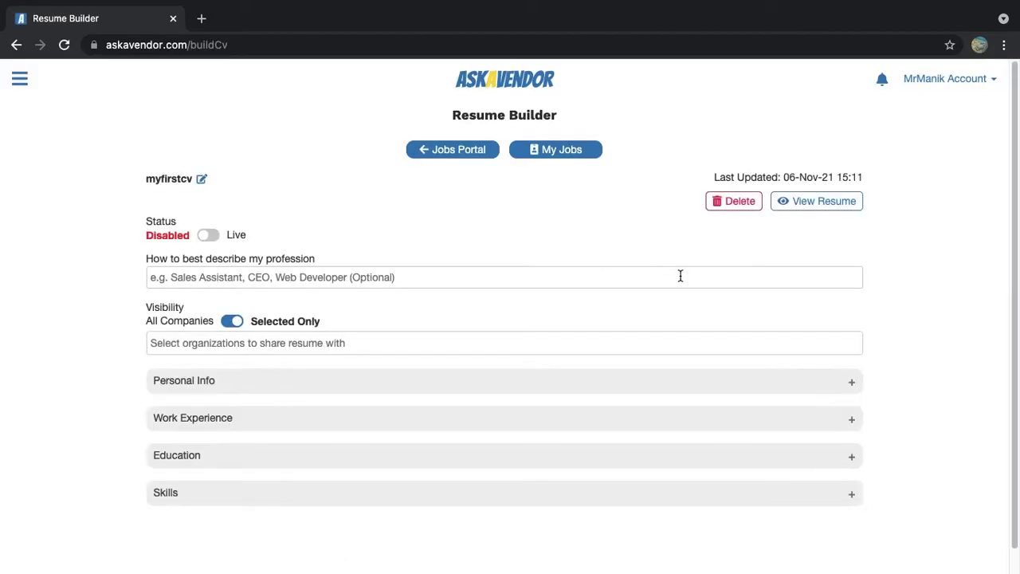
Enter the profession Marketing Manager and save it
left_click(361, 279)
type("Marketing Manager")
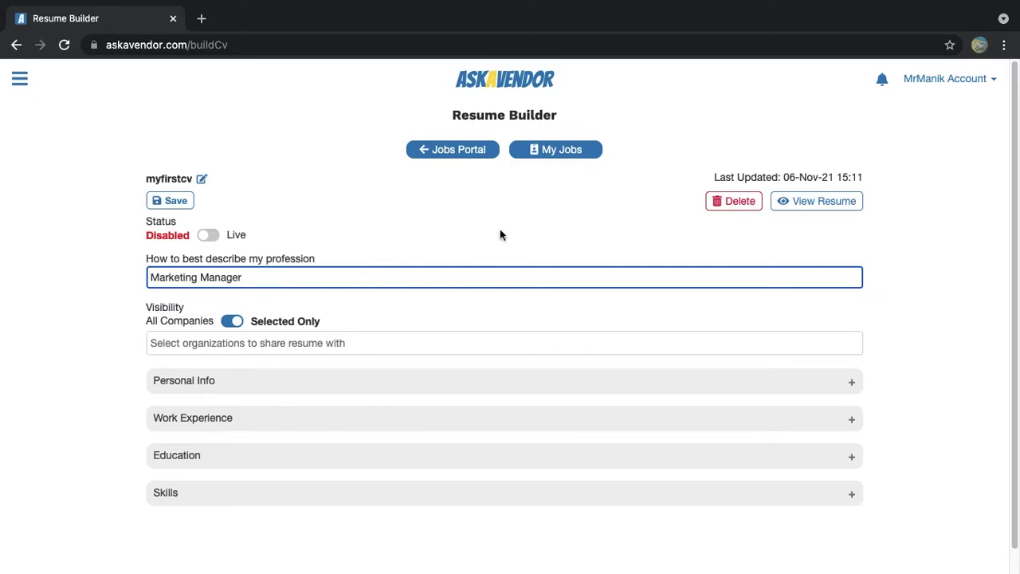
left_click(167, 200)
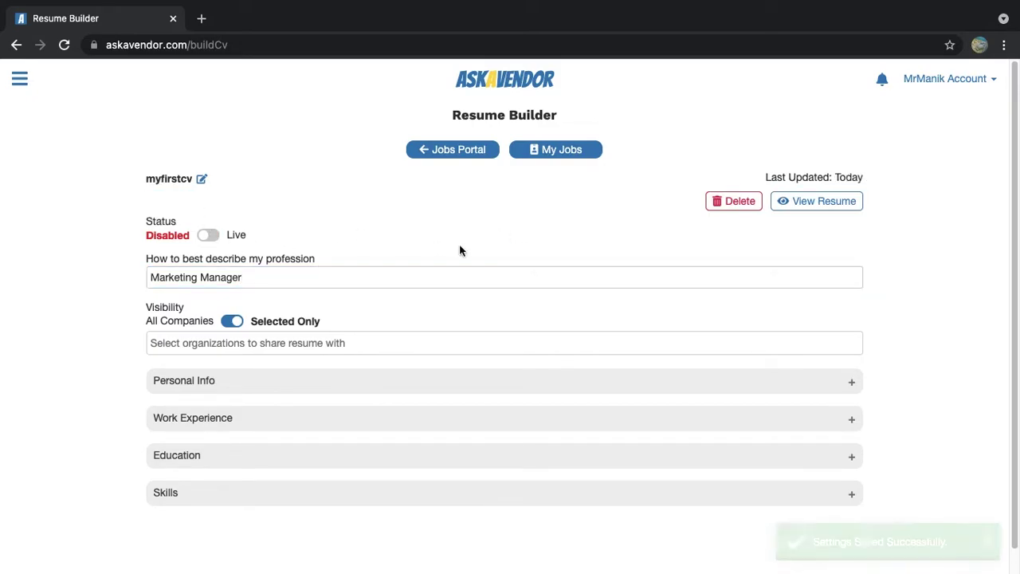
Preview the resume in a new tab, then return to the Resume Builder
left_click(810, 205)
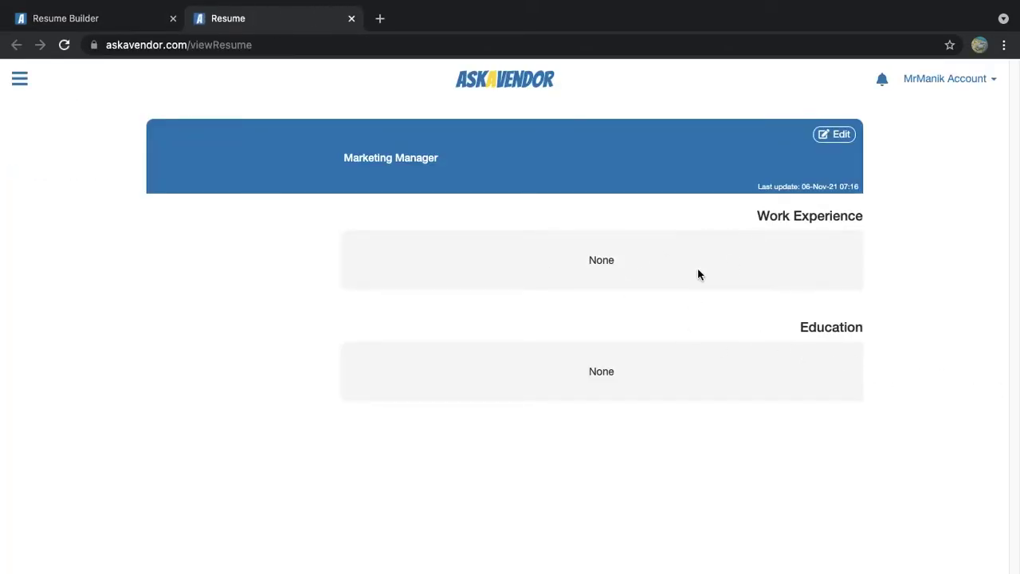
left_click(111, 23)
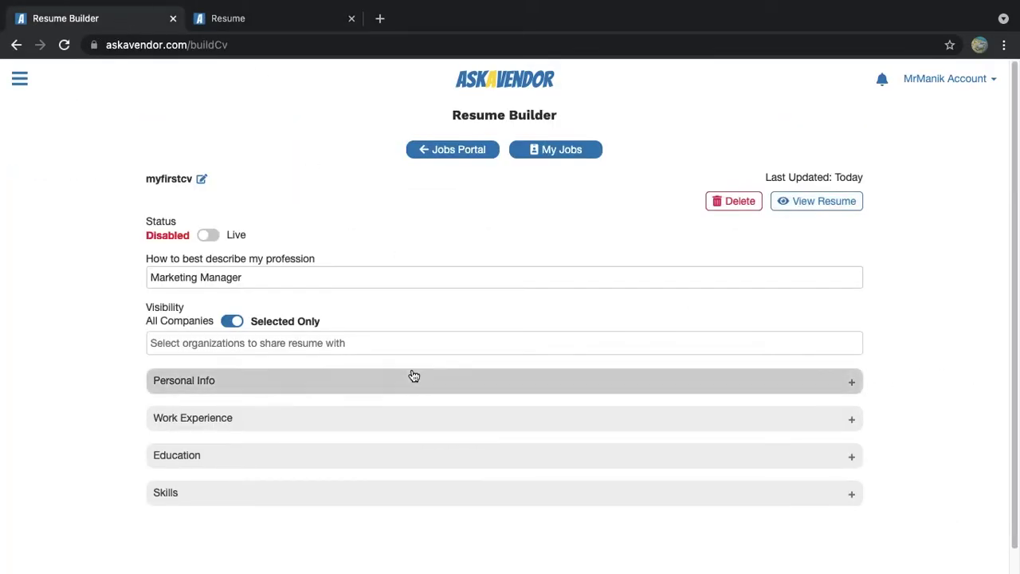
left_click(287, 20)
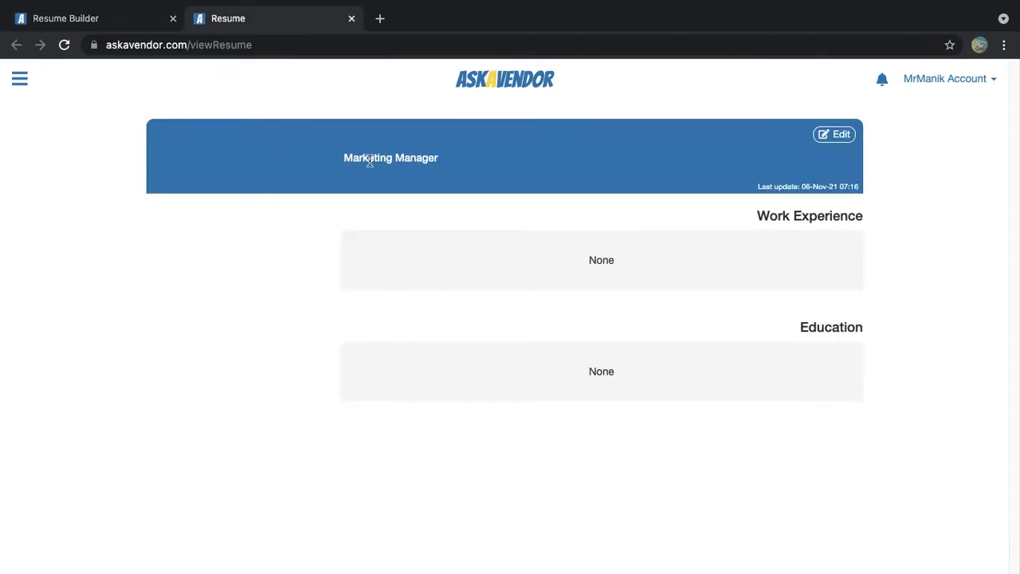
left_click(144, 24)
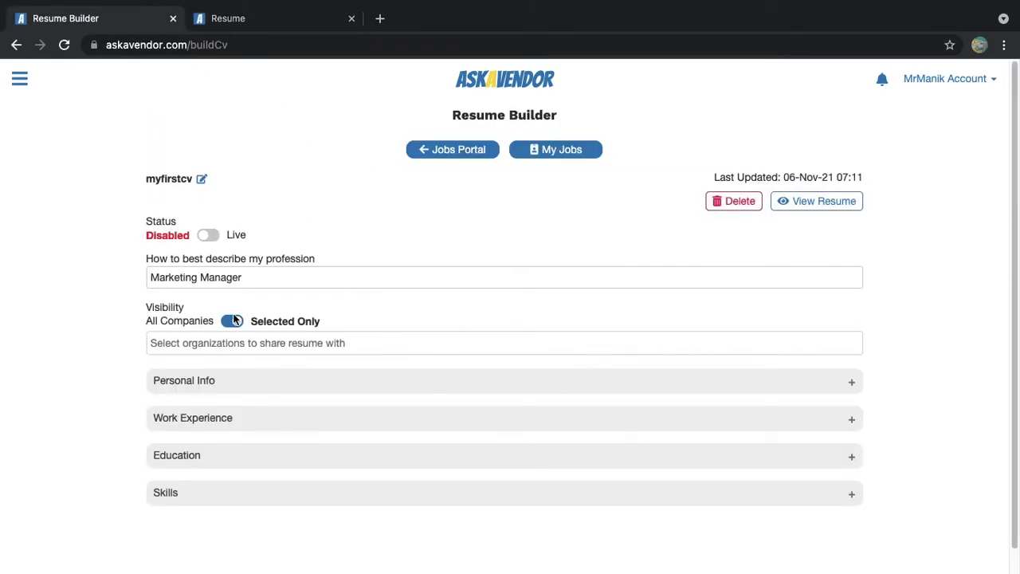
In Personal Info, enter the user's full name, contact number and e-mail address
left_click(342, 382)
scroll(342, 384, "down", 2)
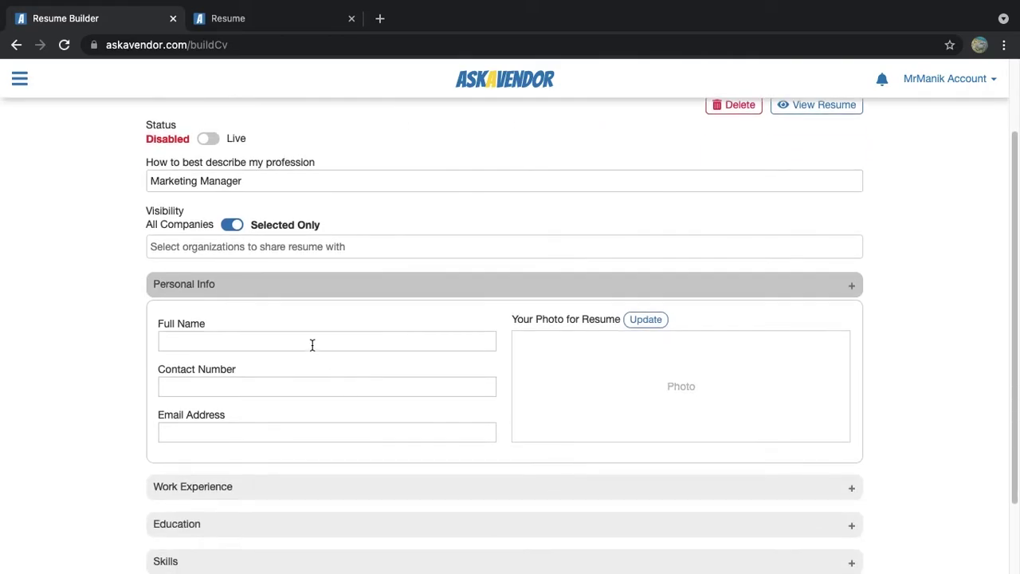
left_click(313, 344)
key("Tab")
left_click(326, 341)
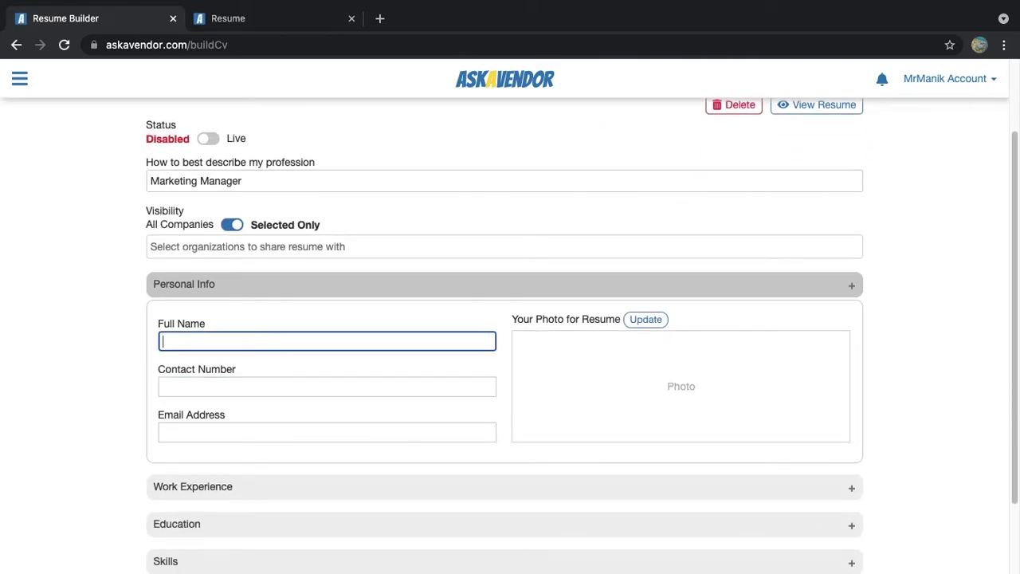
type("Mr Manik")
key("Tab")
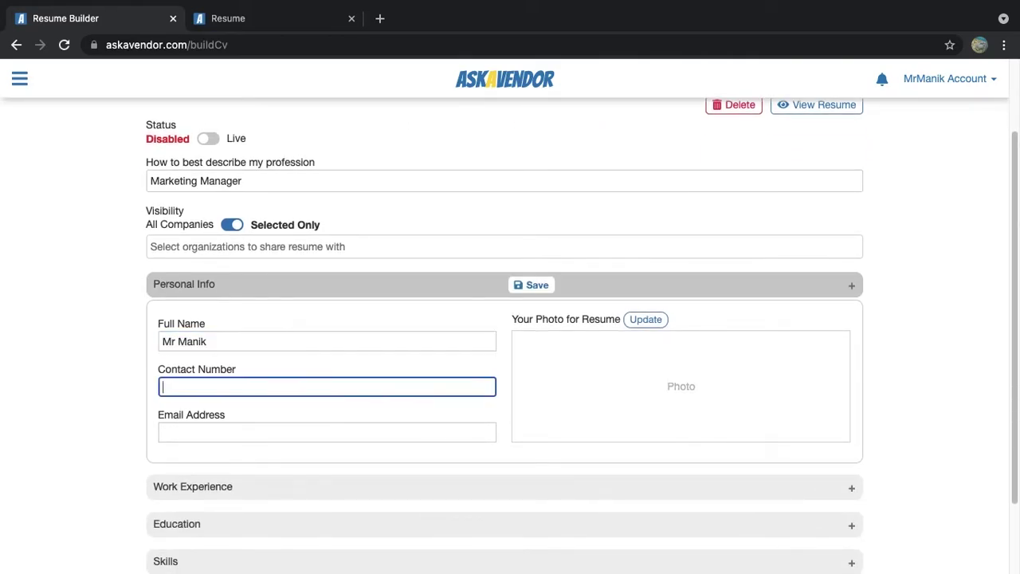
type("87623488")
key("Tab")
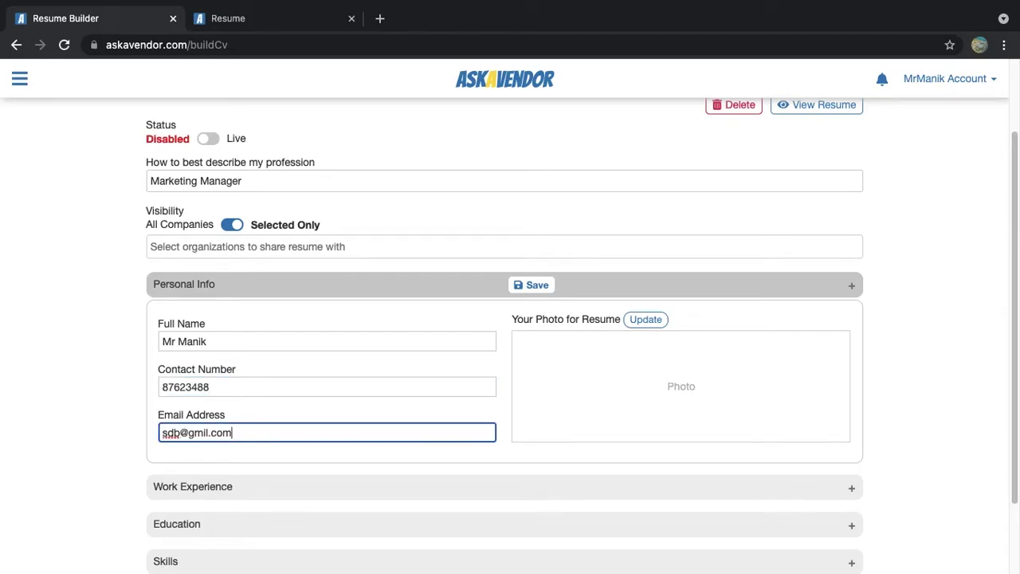
Save the personal information and start browsing for a photo file
left_click(650, 320)
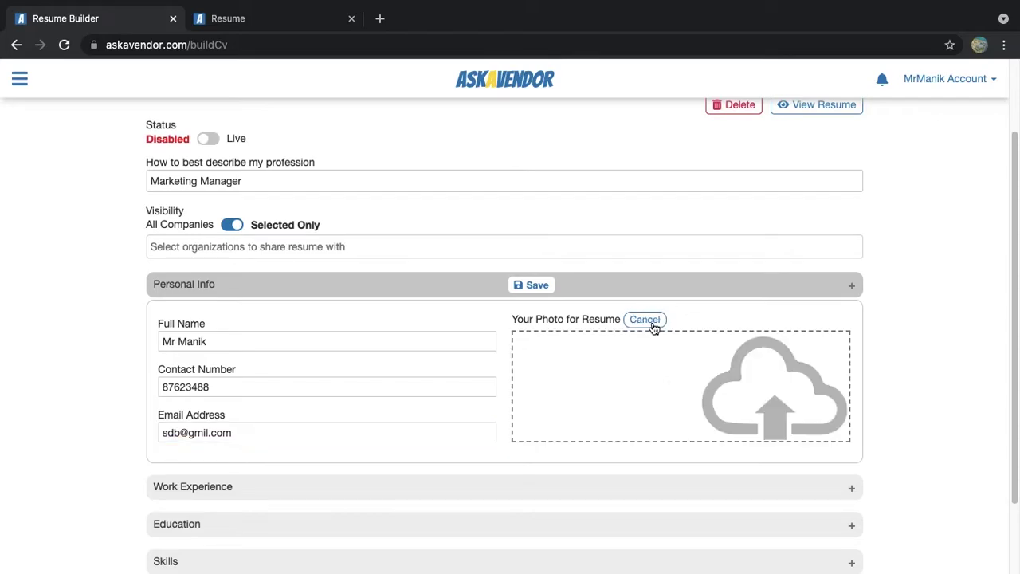
left_click(534, 287)
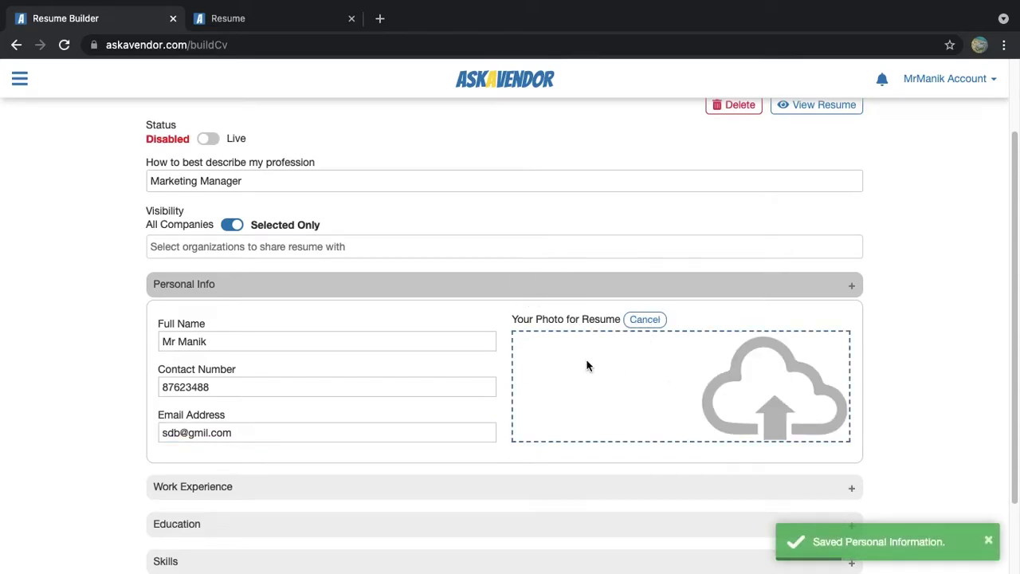
left_click(582, 364)
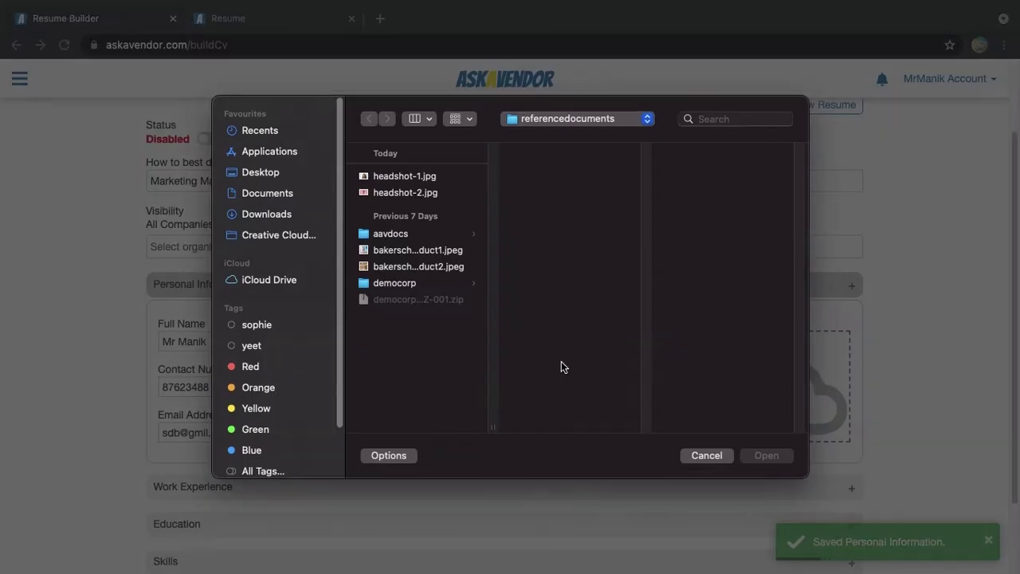
Upload headshot-2.jpg as the resume photo and save Personal Info
left_click(440, 196)
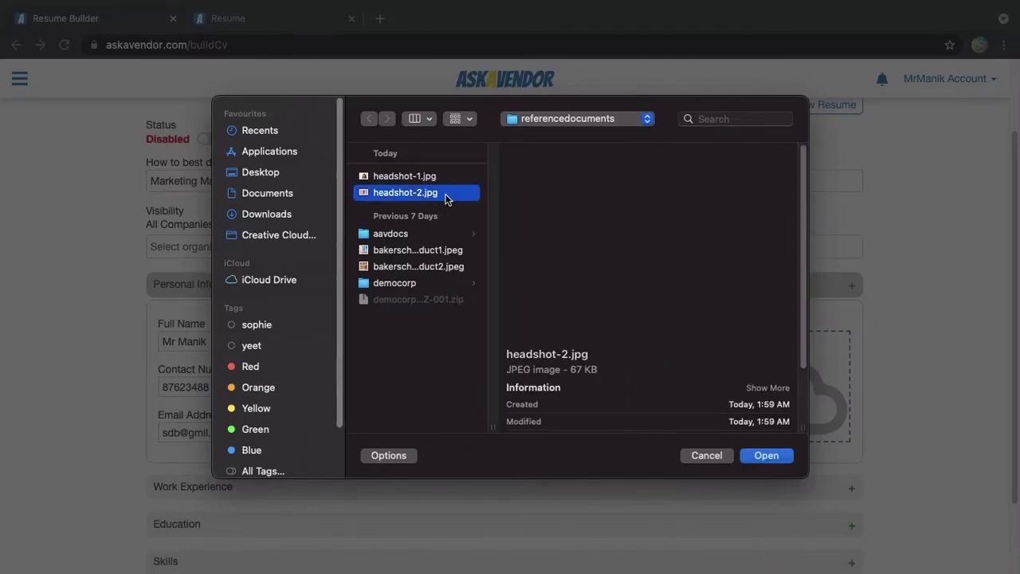
left_click(763, 459)
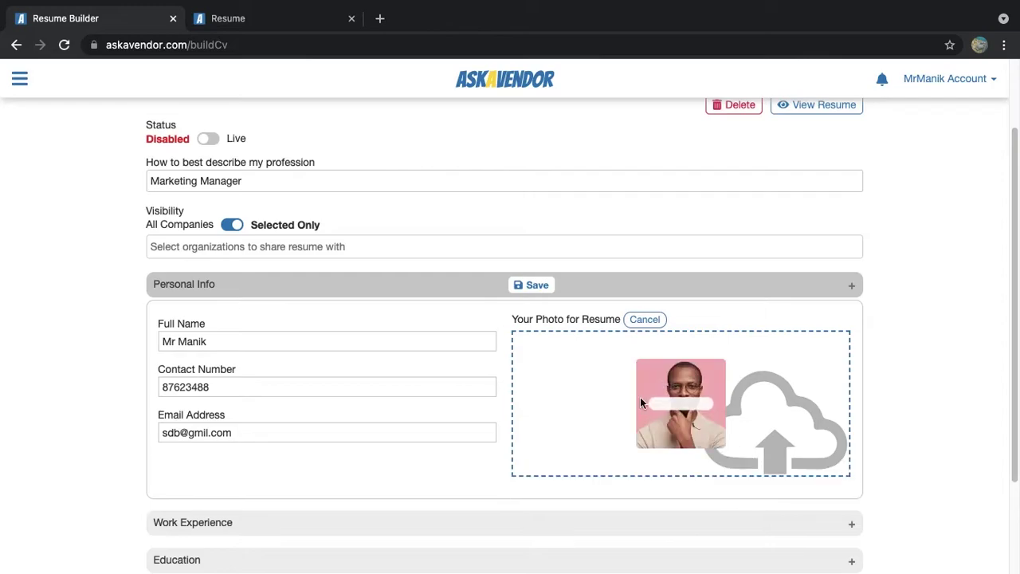
left_click(536, 284)
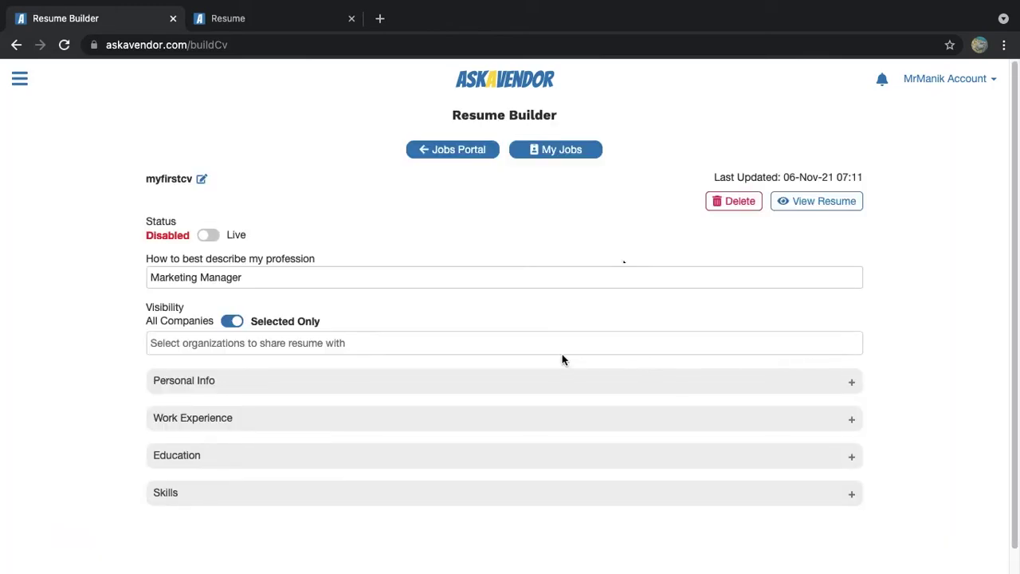
Zoom the photo in three steps, shift it to centre the face, save, and view the preview
left_click(572, 381)
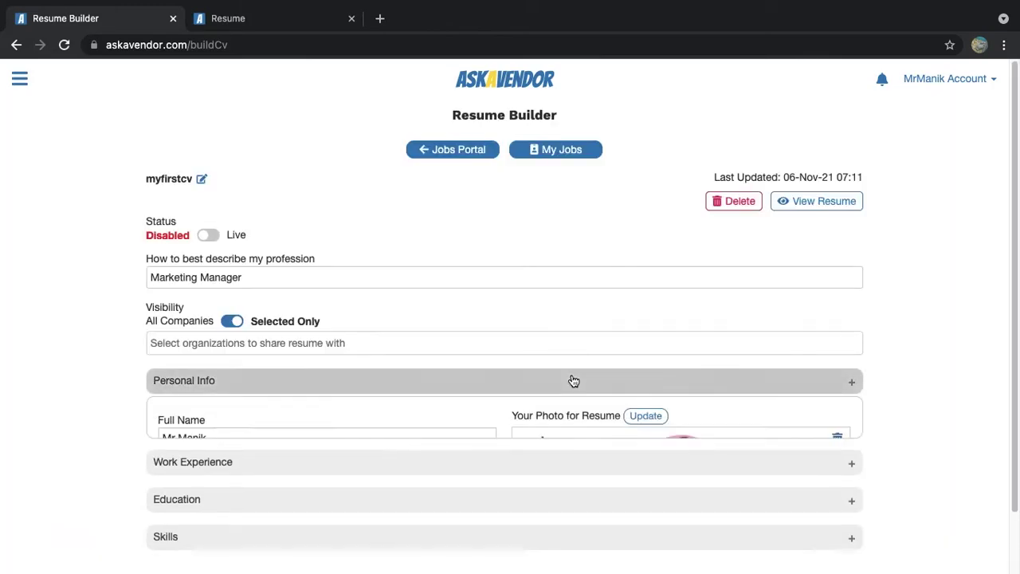
scroll(712, 177, "down", 1)
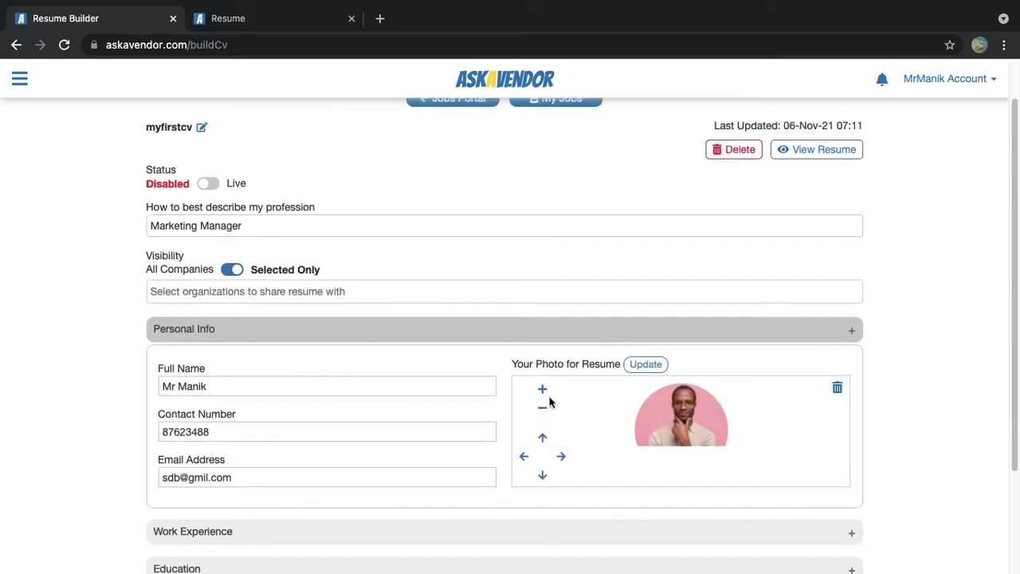
left_click(543, 390)
left_click(543, 389)
left_click(543, 389)
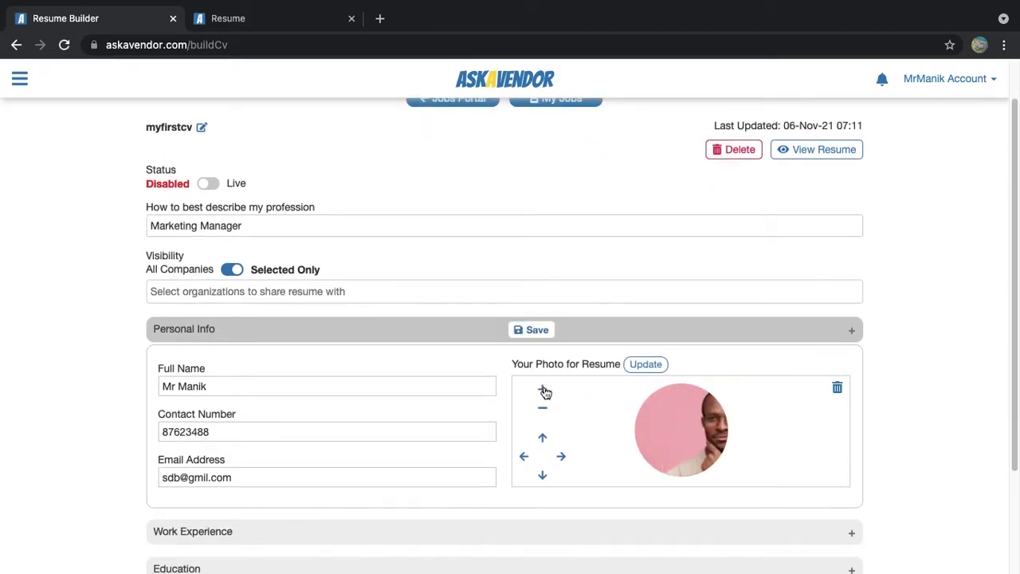
left_click(524, 458)
left_click(524, 458)
left_click(524, 457)
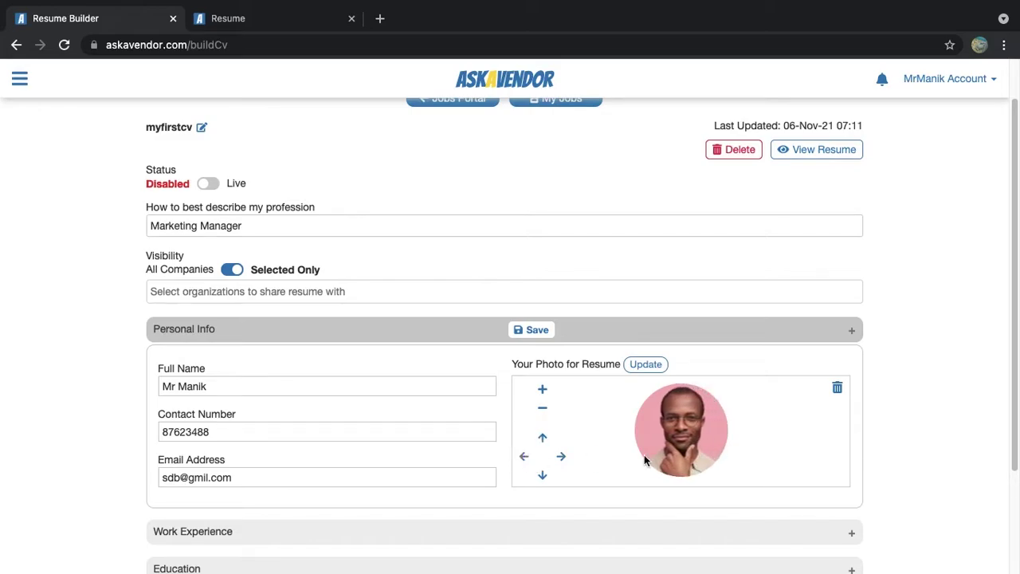
scroll(939, 447, "down", 1)
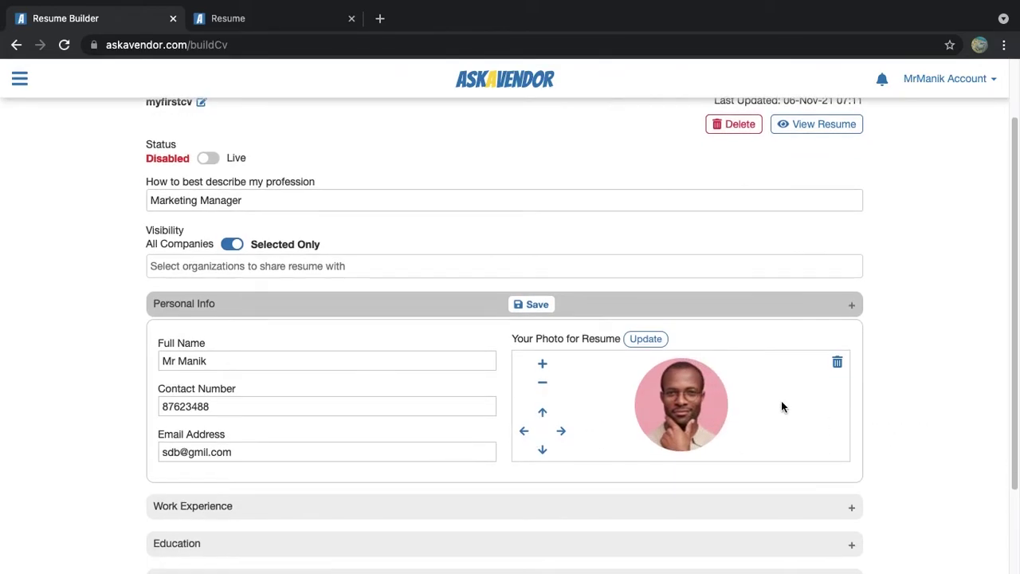
left_click(537, 306)
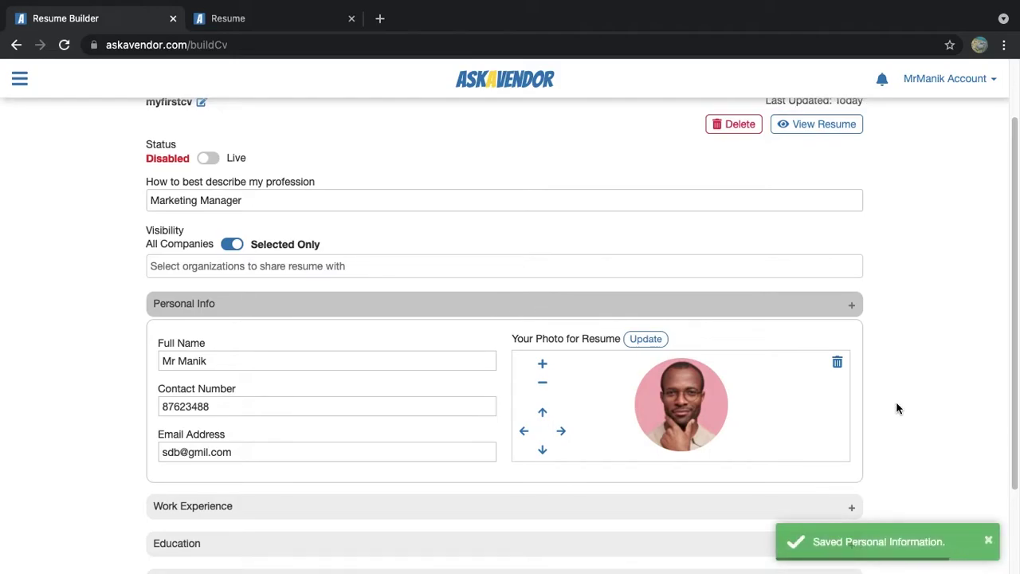
left_click(255, 24)
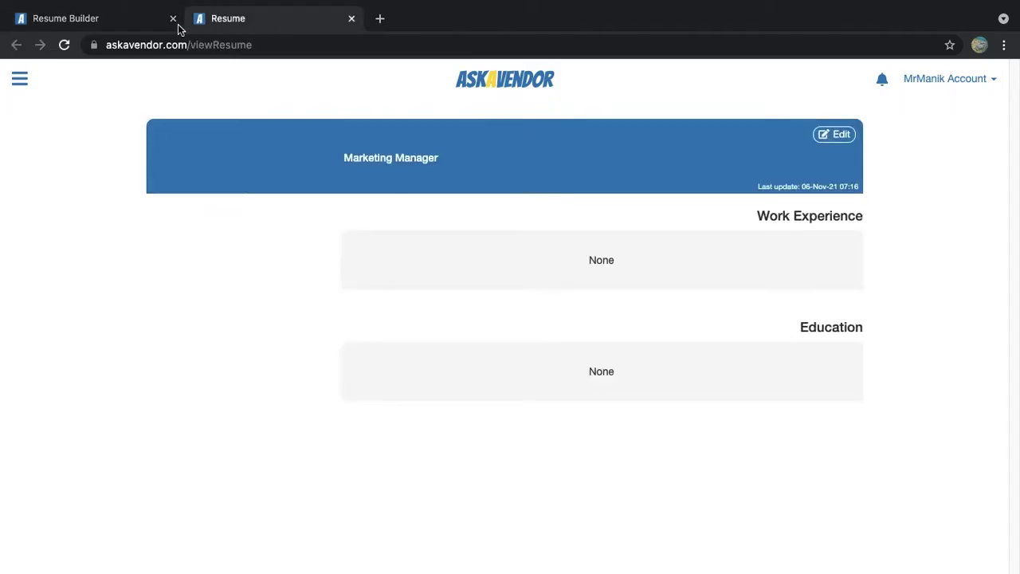
Reload the preview to show the photo and contact details, then go back to the builder
left_click(62, 44)
left_click(618, 158)
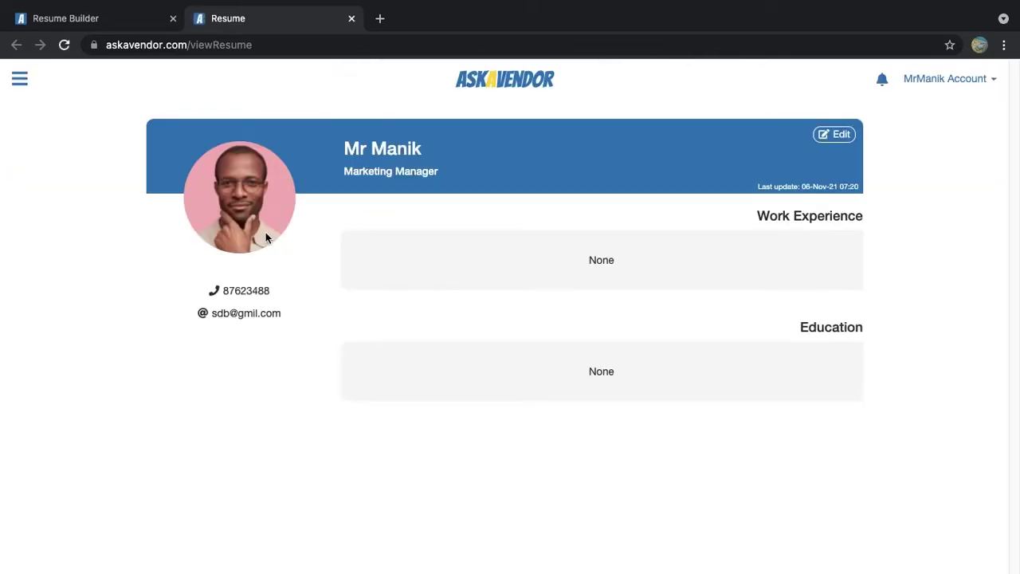
left_click(91, 24)
scroll(546, 389, "up", 2)
scroll(547, 390, "down", 2)
Add a job entry: Acountant at Ministry of Education, from Jan 2019, marked as current job
left_click(445, 396)
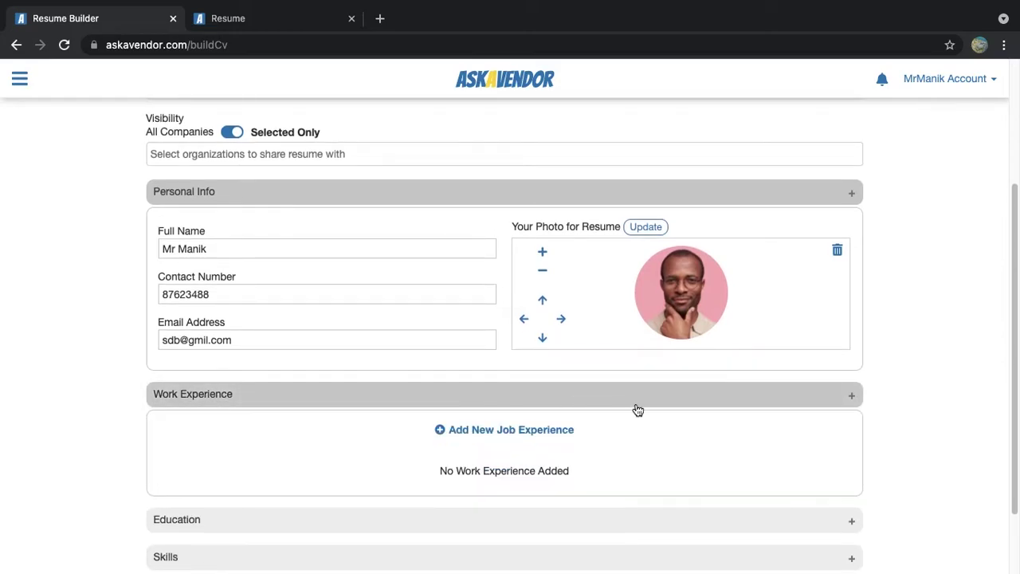
scroll(505, 403, "down", 2)
left_click(542, 344)
scroll(565, 382, "down", 2)
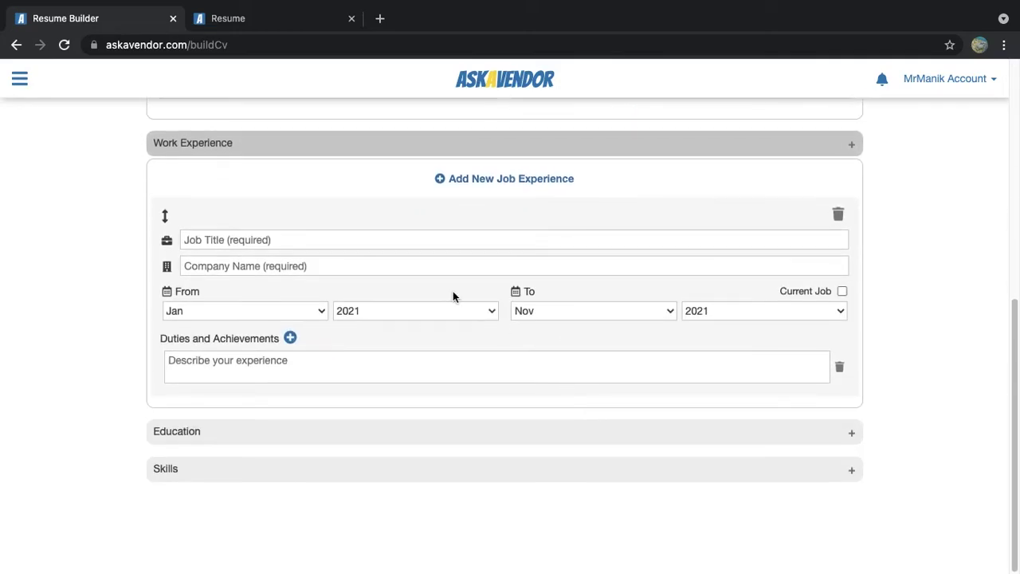
left_click(348, 239)
type("A")
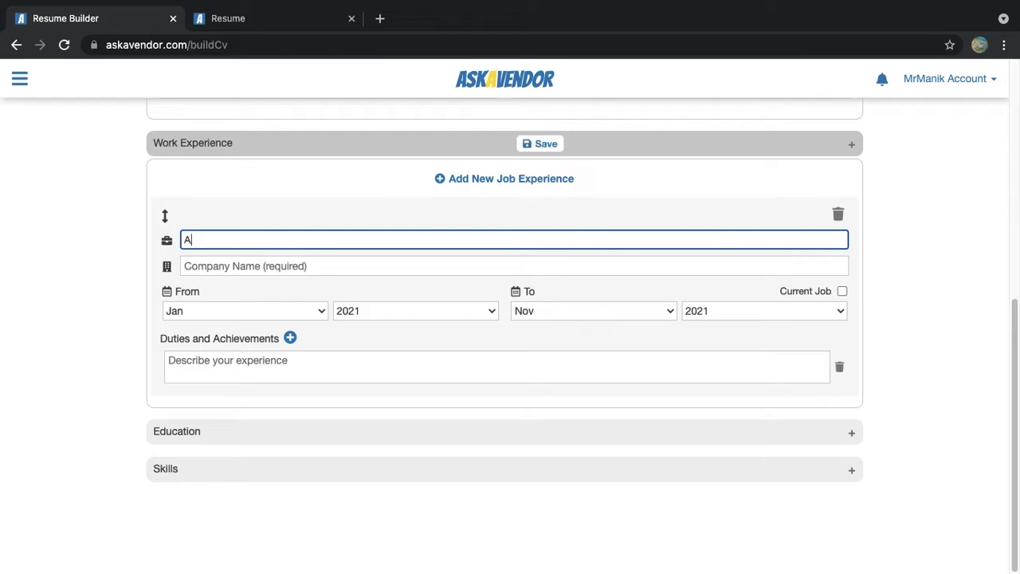
type("countant")
key("Tab")
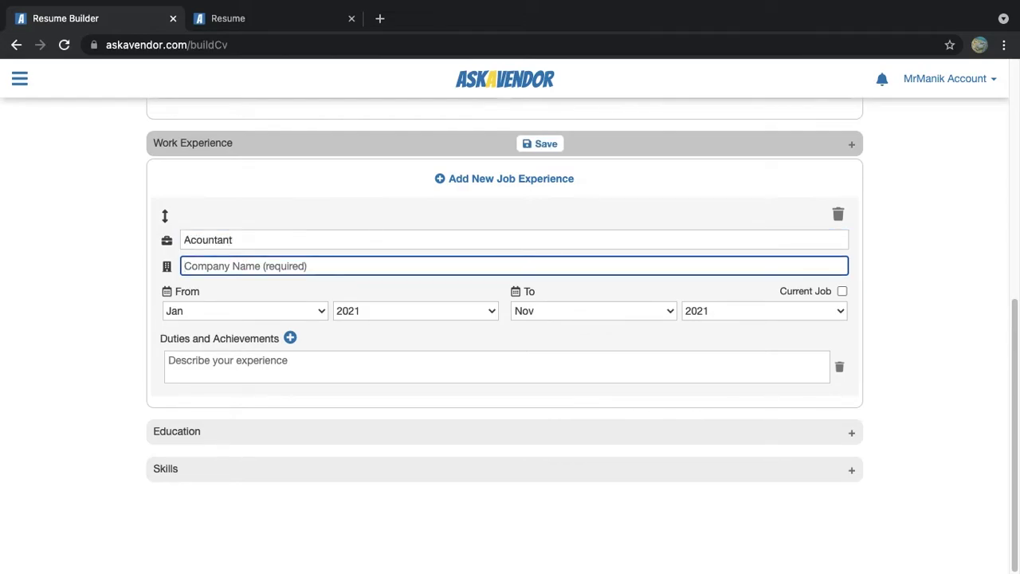
type("Ministry of Education")
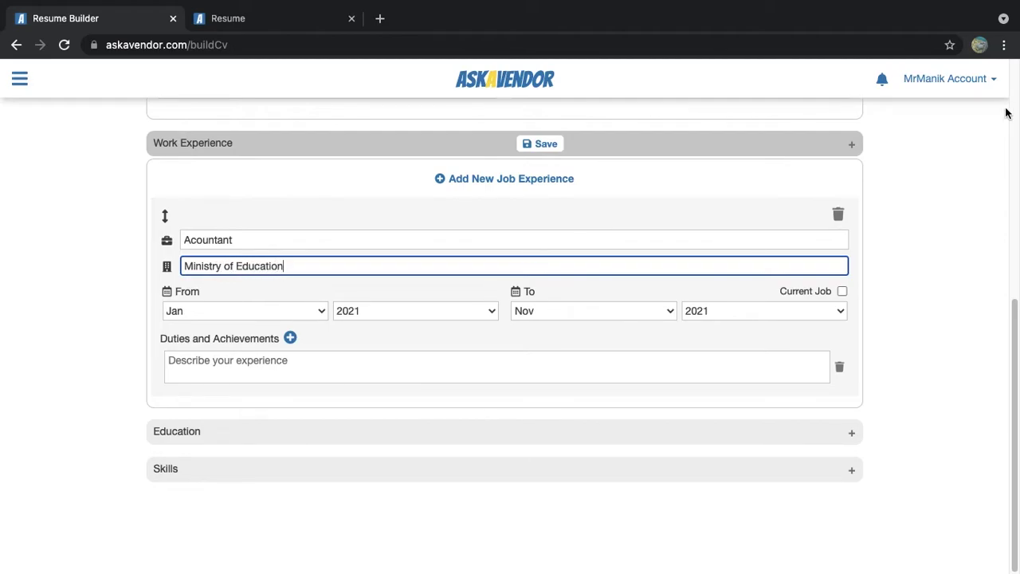
left_click(407, 313)
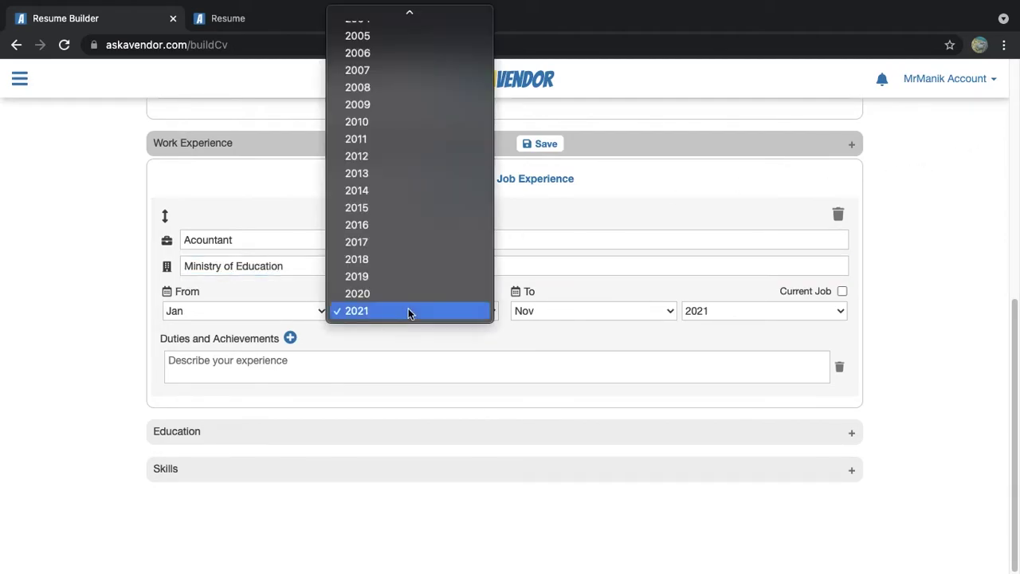
left_click(399, 275)
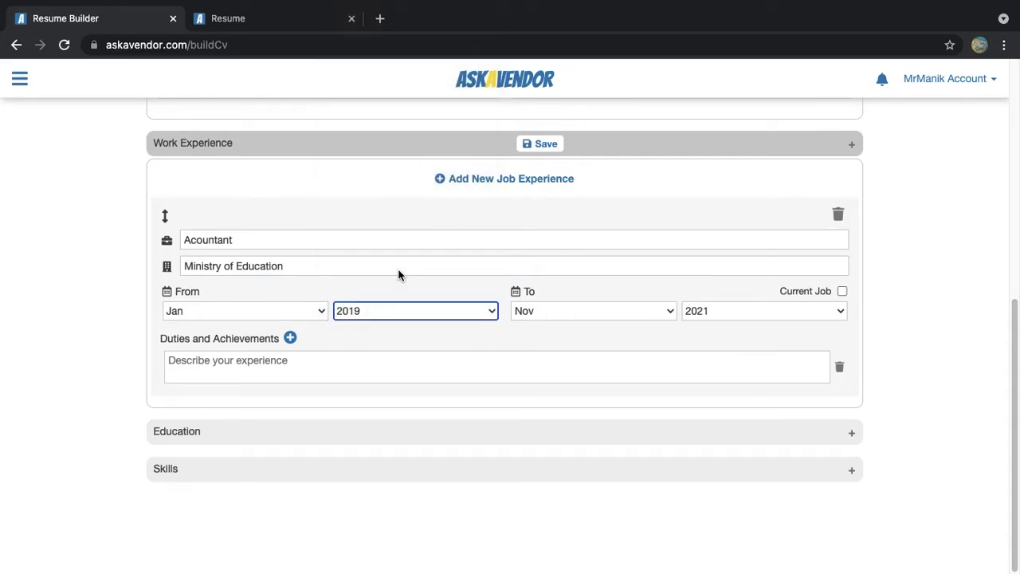
left_click(578, 309)
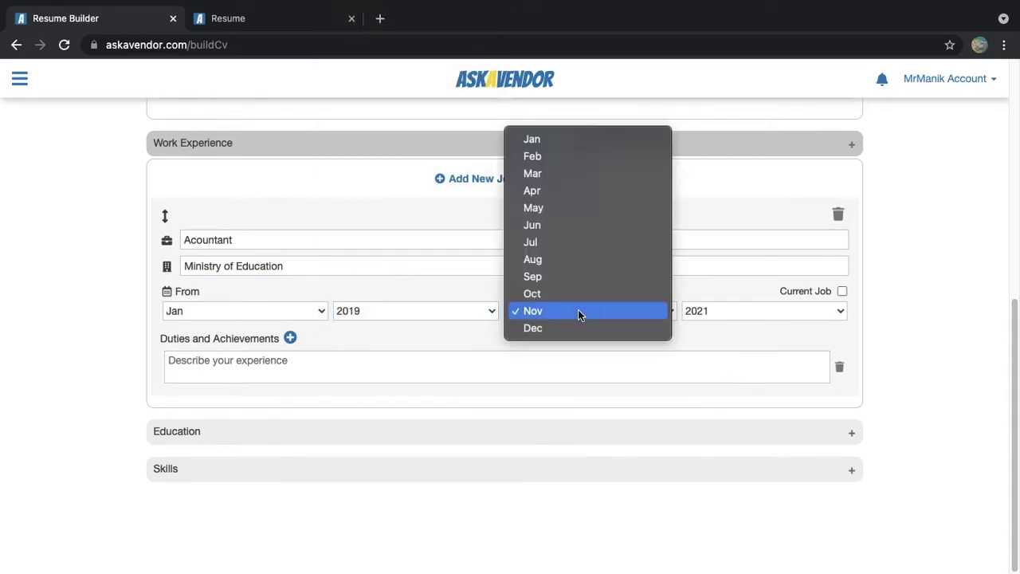
left_click(845, 293)
left_click(843, 292)
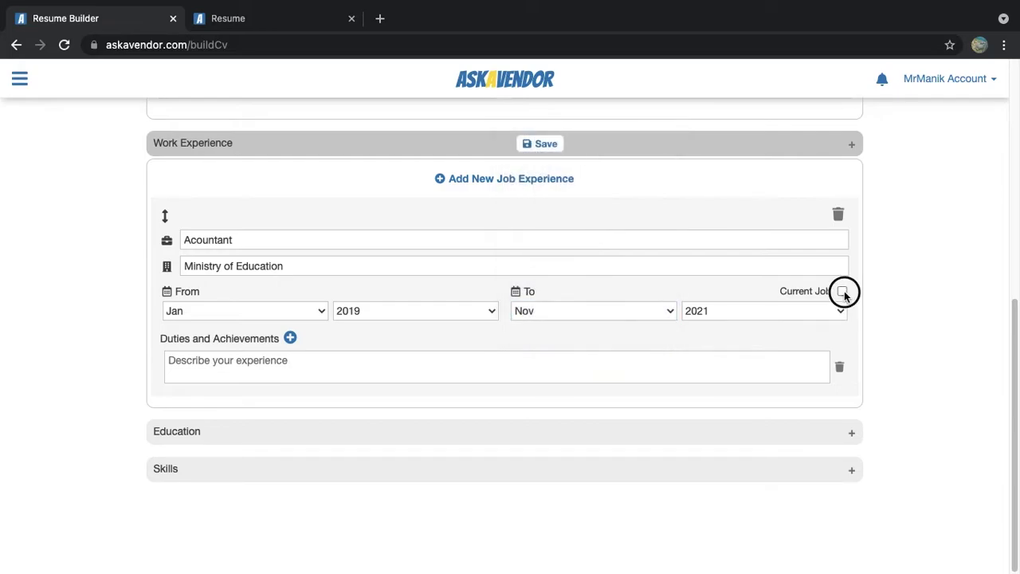
Paste three duties for the Acountant job and add a blank second job entry
left_click(278, 364)
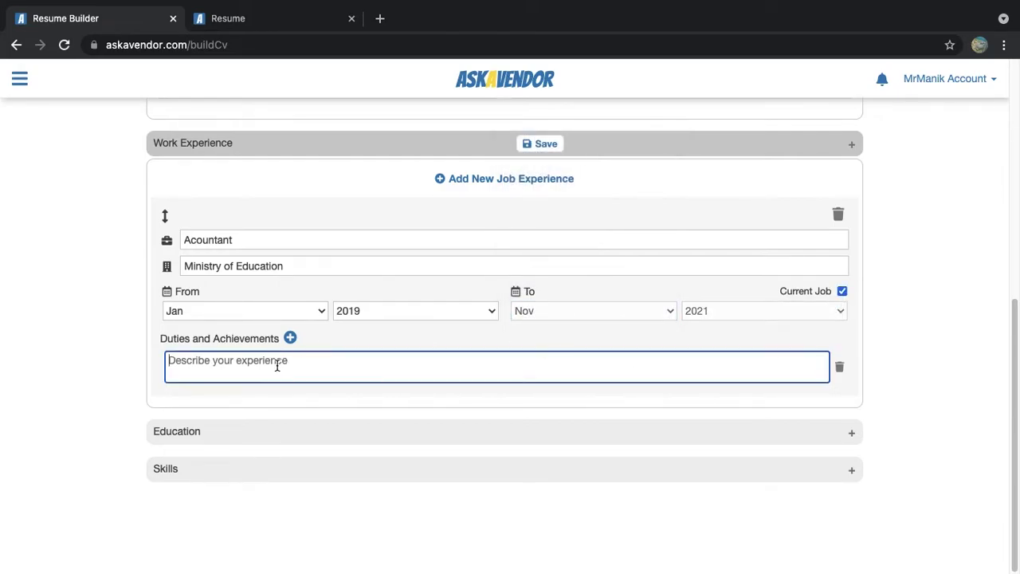
type("Responsible for daily reconciling daily invoices")
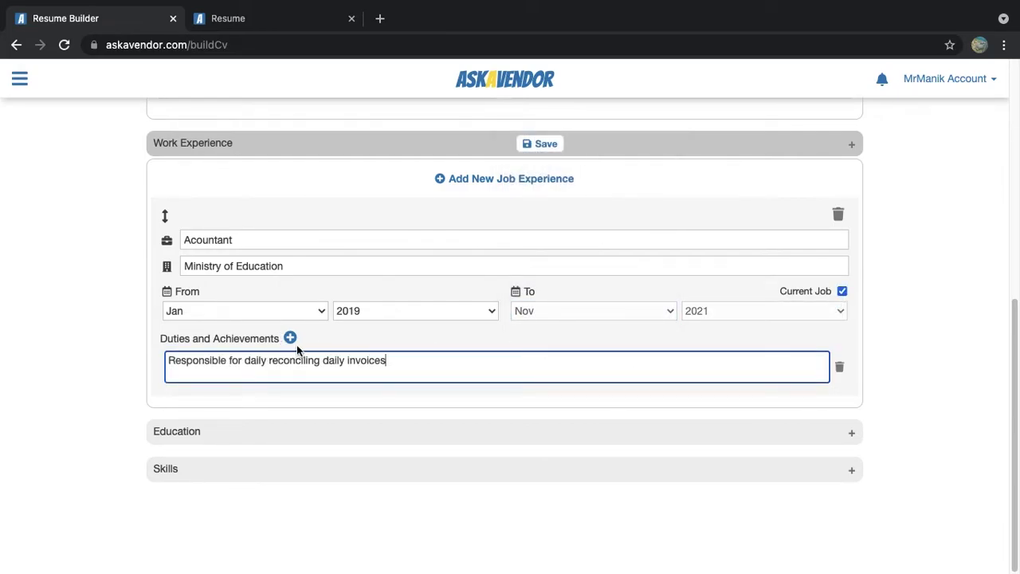
left_click(290, 338)
type("Processing outgoing payment. This requires record keeping and also attaining approvals from all managers before doing the actual settling.")
left_click(291, 340)
left_click(355, 433)
type("Assist in creating monthly finance closing reports.")
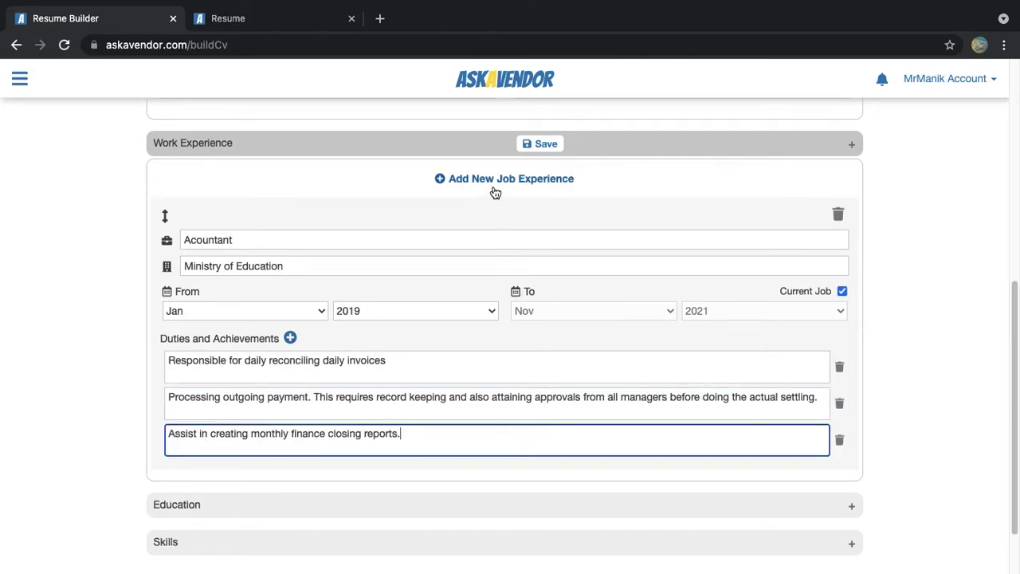
left_click(497, 190)
scroll(478, 327, "down", 1)
Enter the second job's title Accounts Assistant (Intern) and company Pension Board
scroll(458, 336, "down", 4)
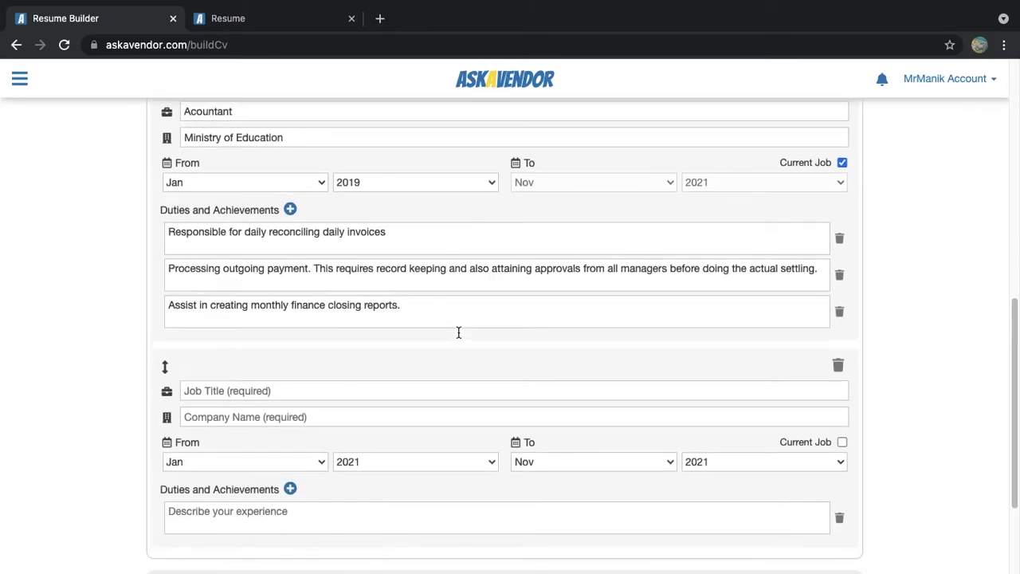
left_click(300, 344)
type("Accounts Assistant (Intern)")
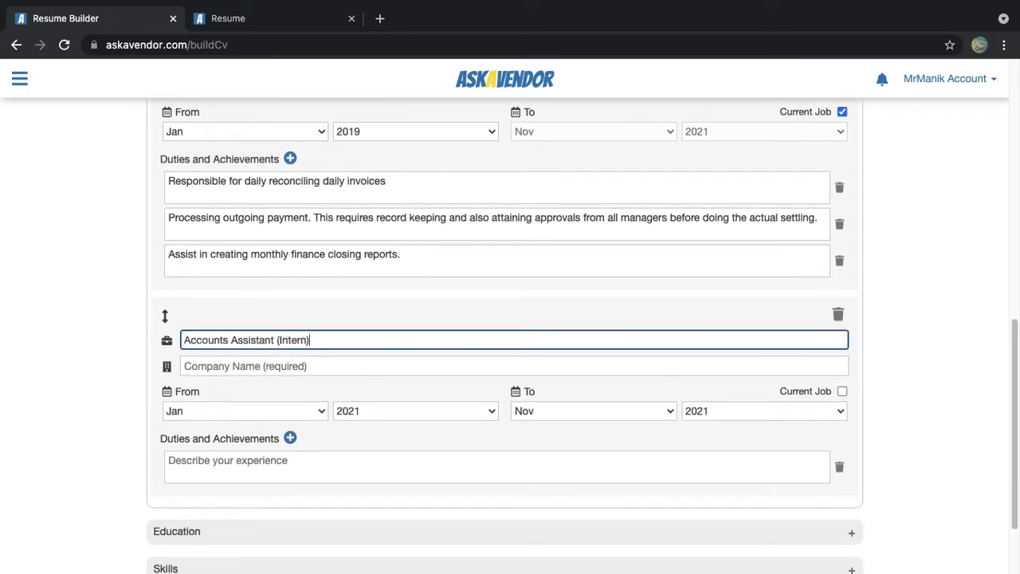
key("Tab")
type("Pension Board")
key("Tab")
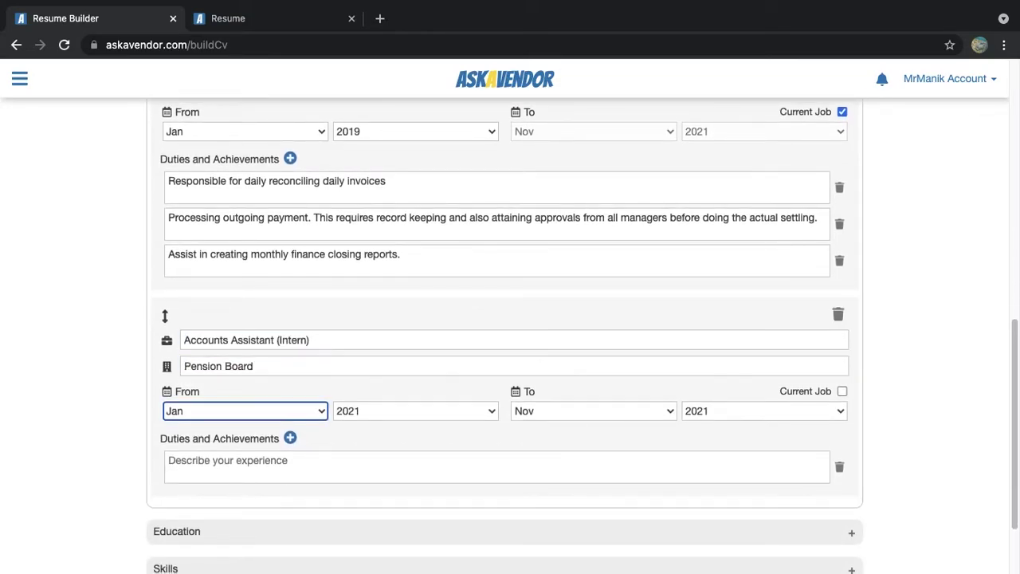
Set the second job's dates from Feb 2018 to Aug 2019
left_click(237, 415)
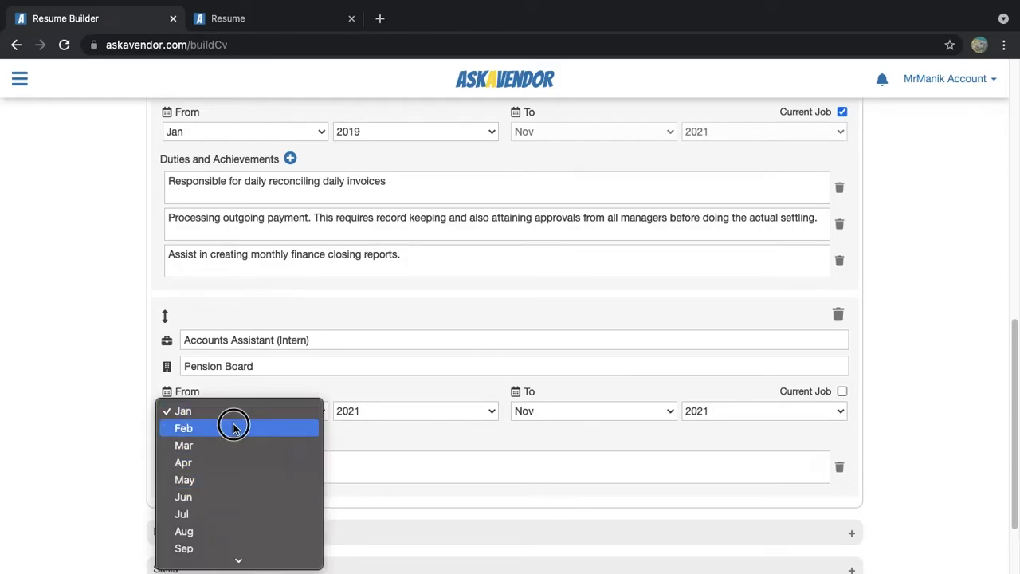
left_click(233, 429)
left_click(360, 412)
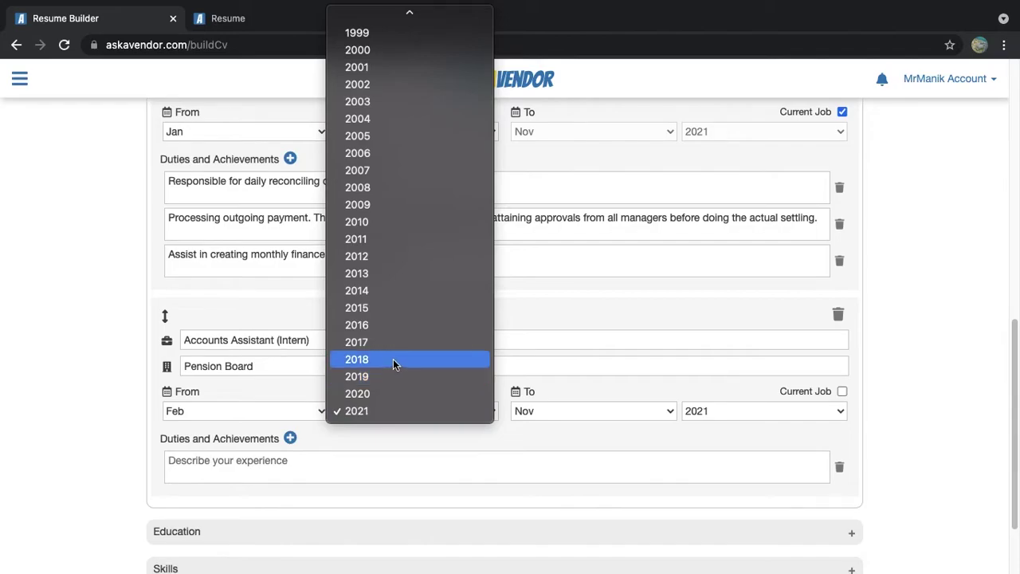
left_click(392, 363)
left_click(531, 410)
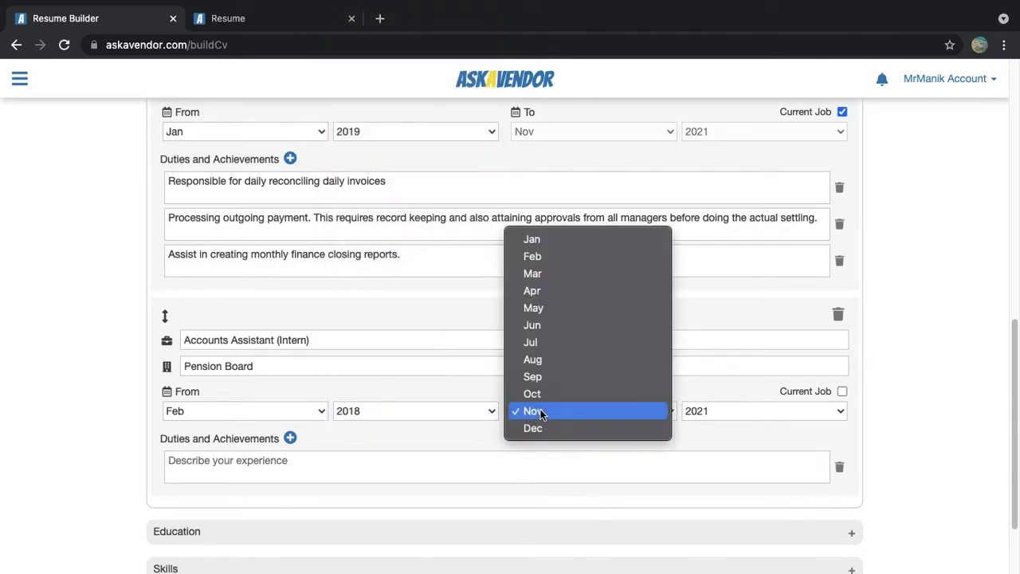
left_click(563, 359)
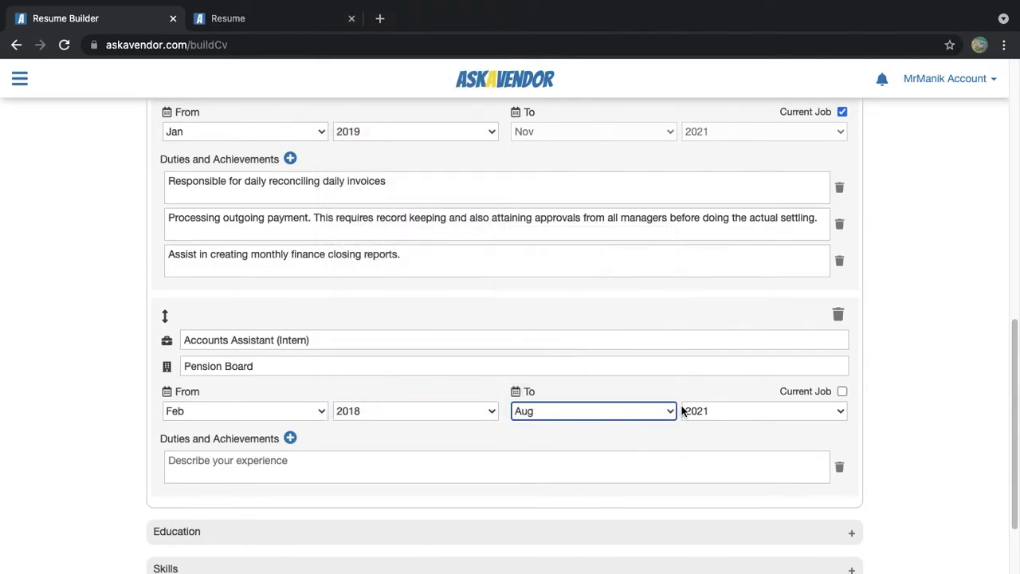
left_click(701, 412)
left_click(705, 376)
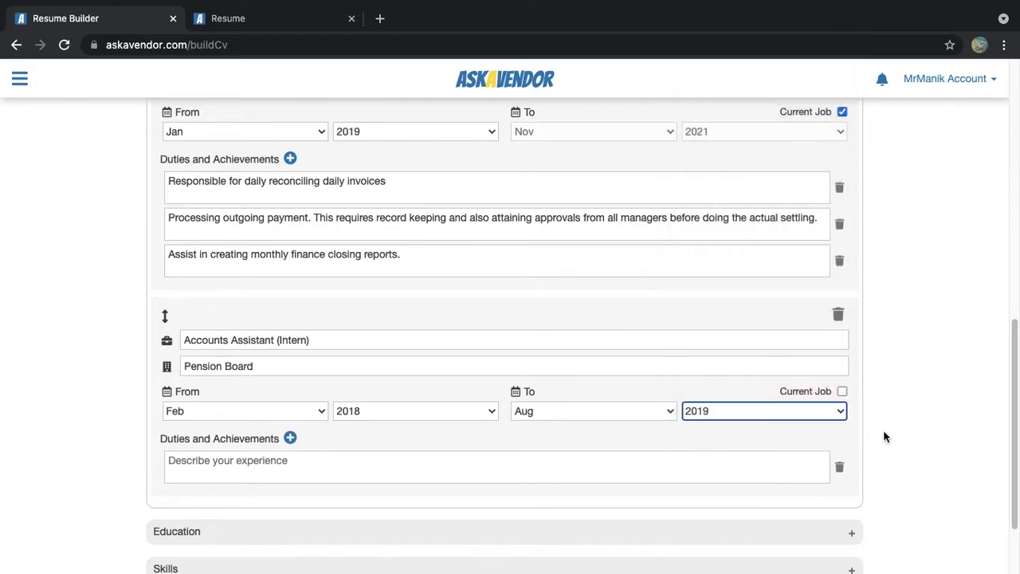
scroll(887, 437, "down", 3)
Add three duties: invoice reconciling, internal audit, and Attending client meetings
left_click(446, 368)
type("Assist in reconciling daily incoming and outgoing invoices")
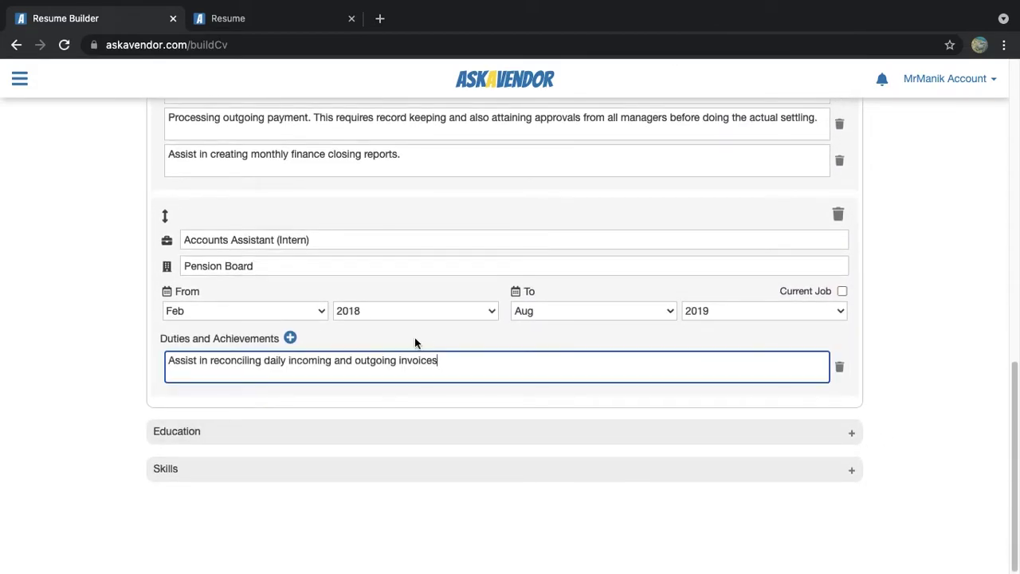
left_click(290, 337)
left_click(626, 394)
type("Assist in internal audit, which required and got me experienced with a lot of finance documents and formats.")
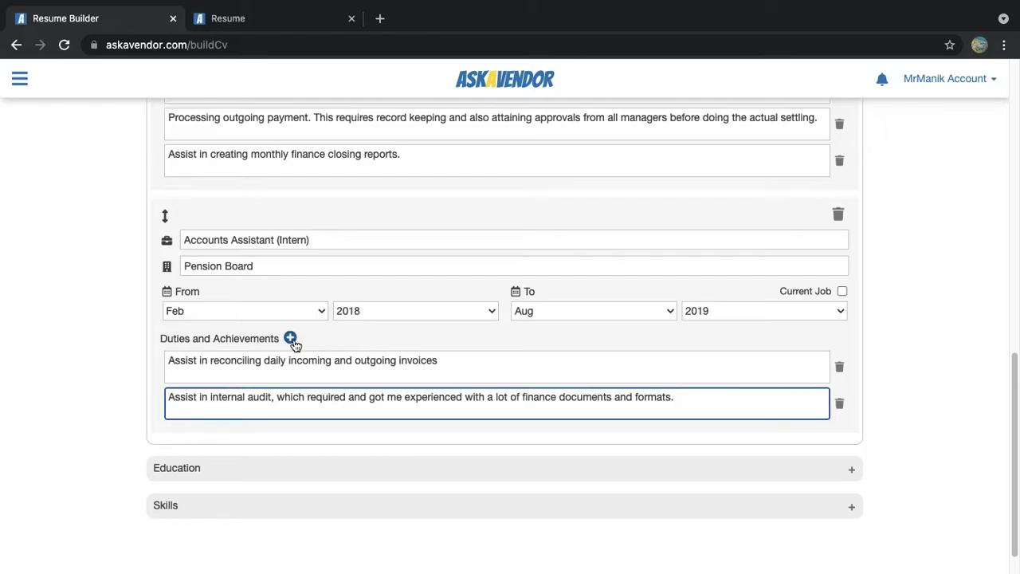
left_click(291, 338)
type("Attending client meetings")
left_click(916, 323)
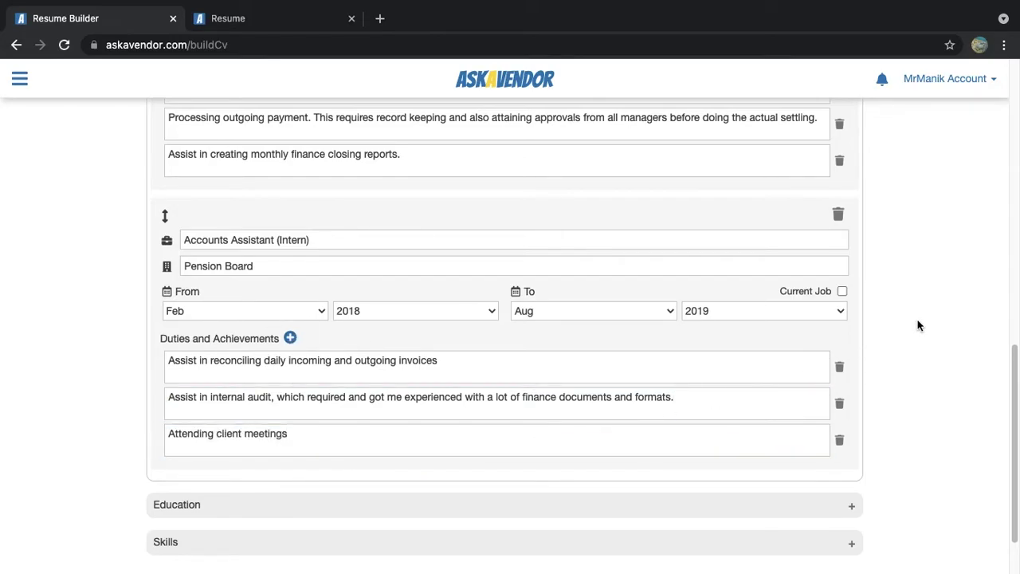
scroll(917, 325, "up", 5)
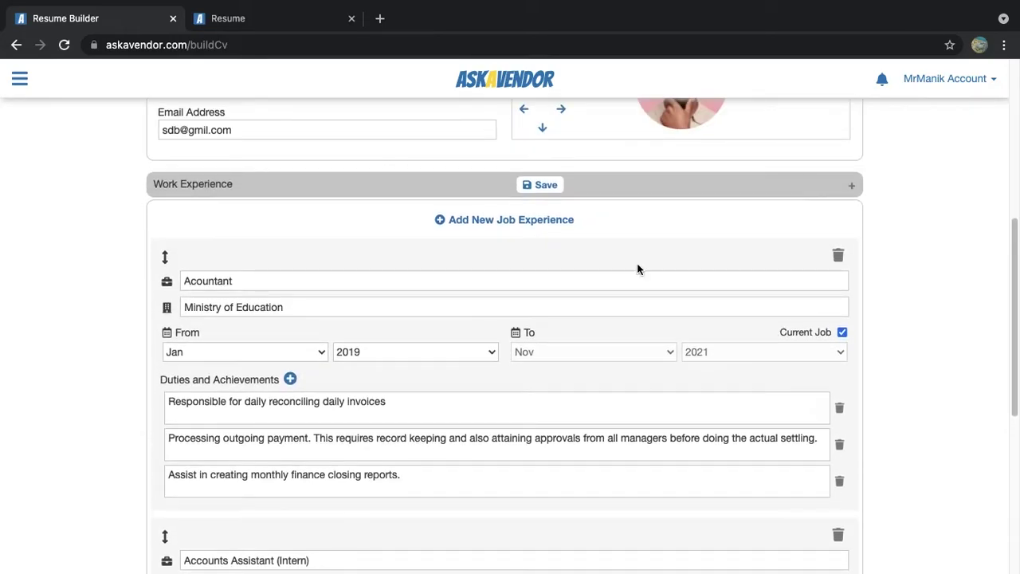
Save the two job entries, then reload the resume preview and review both jobs
left_click(546, 185)
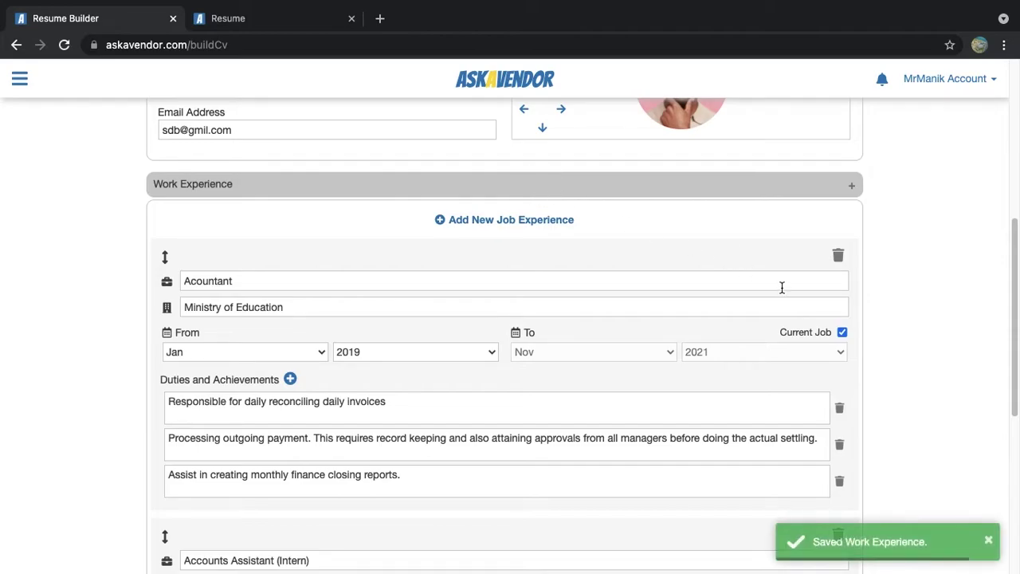
left_click(228, 18)
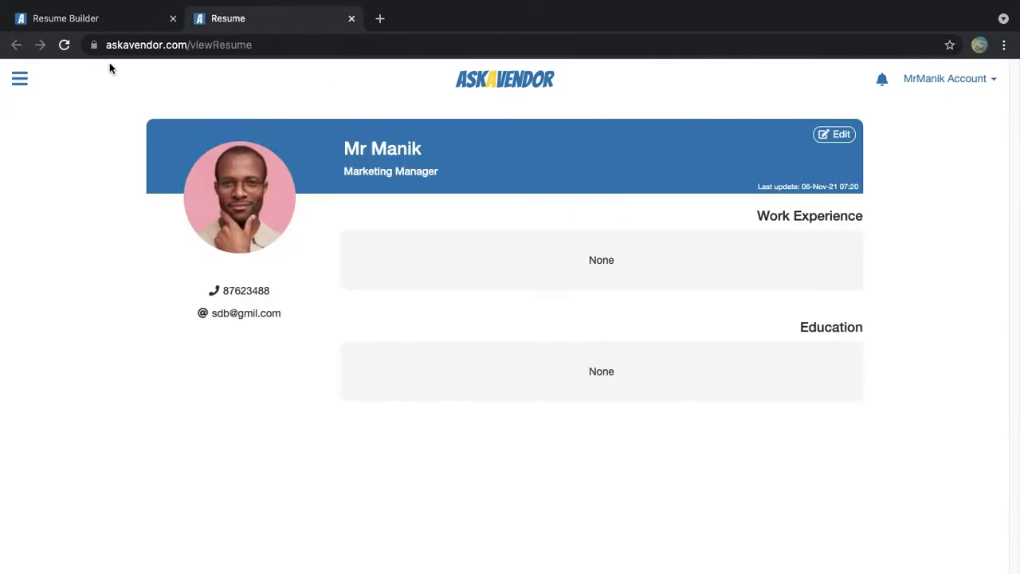
left_click(64, 45)
left_click(610, 162)
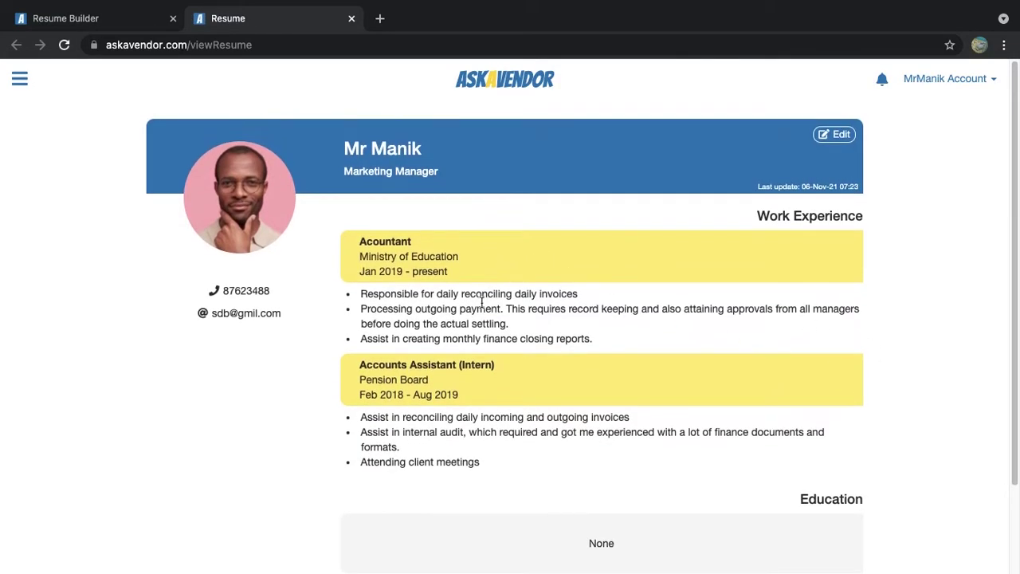
scroll(893, 324, "down", 2)
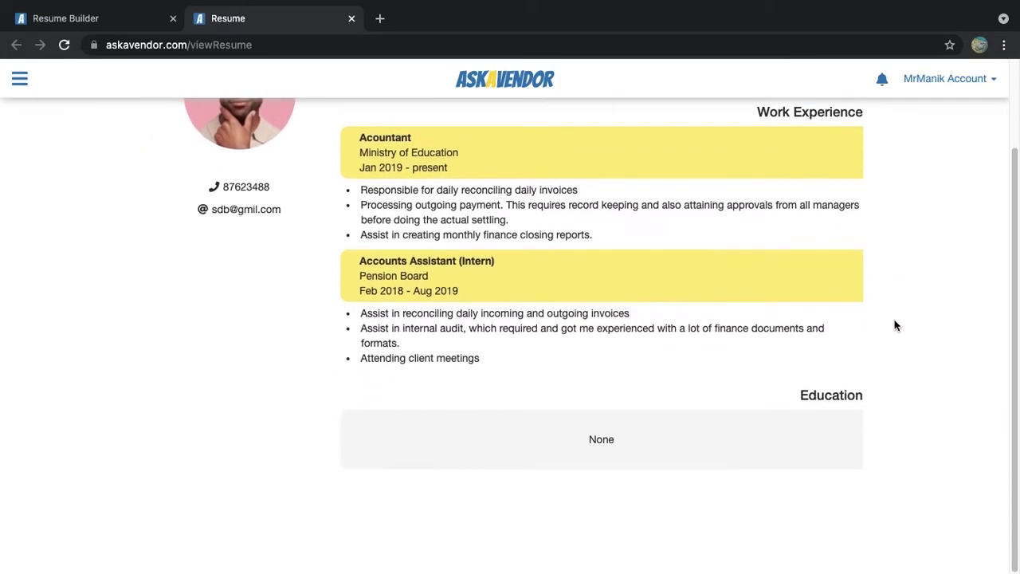
Add a new education entry with institute Yale University College
left_click(109, 27)
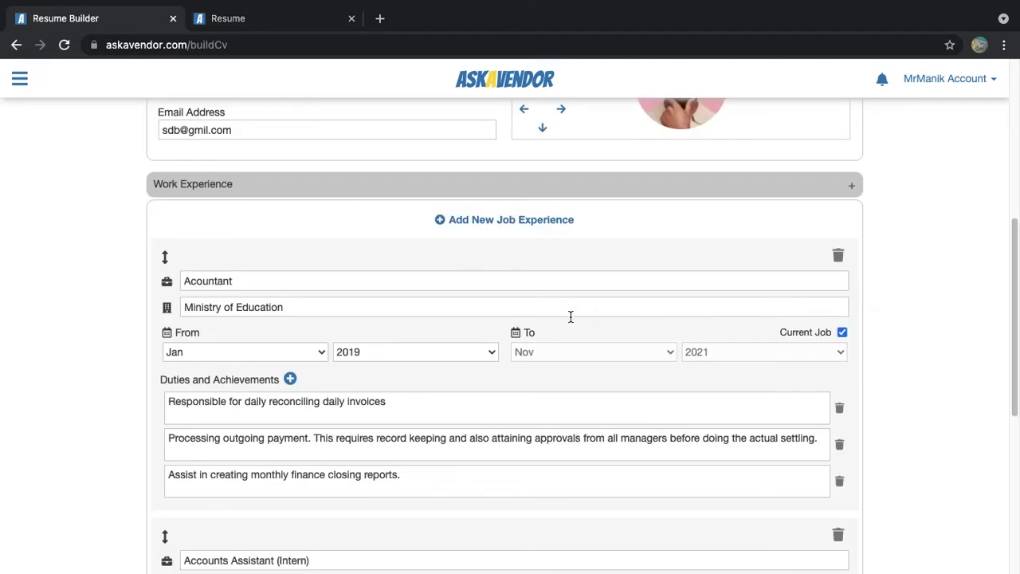
scroll(590, 322, "down", 7)
left_click(262, 433)
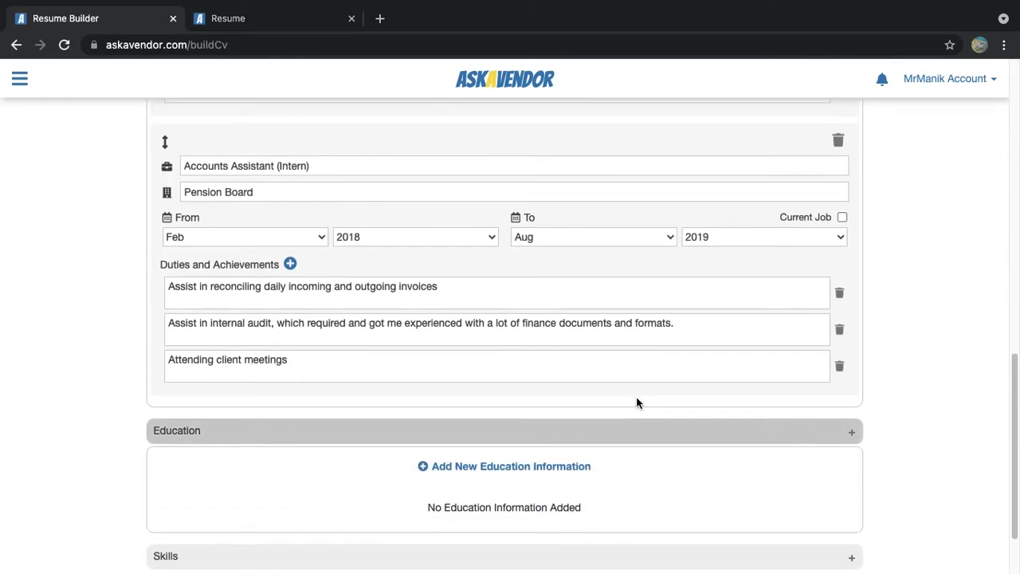
scroll(637, 403, "down", 2)
left_click(491, 380)
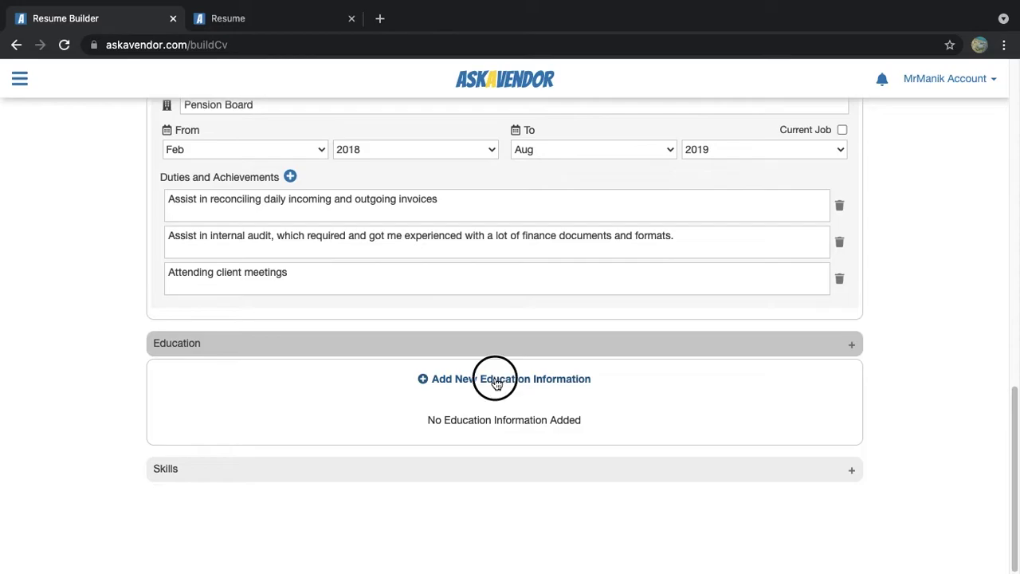
scroll(512, 378, "down", 2)
left_click(266, 303)
type("Yale University College")
Set the education dates from Jul 2015 to Oct 2018
left_click(279, 348)
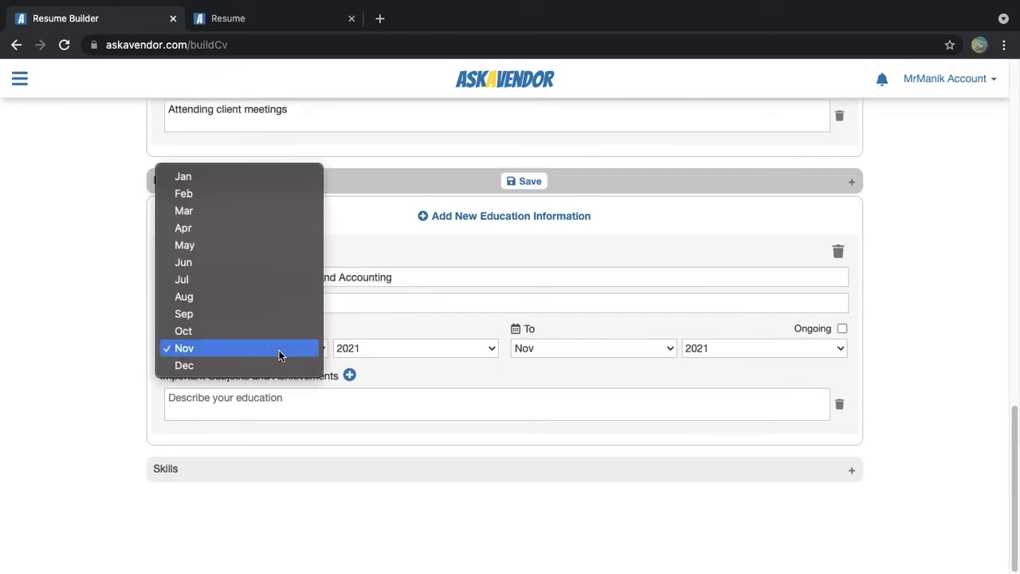
left_click(267, 278)
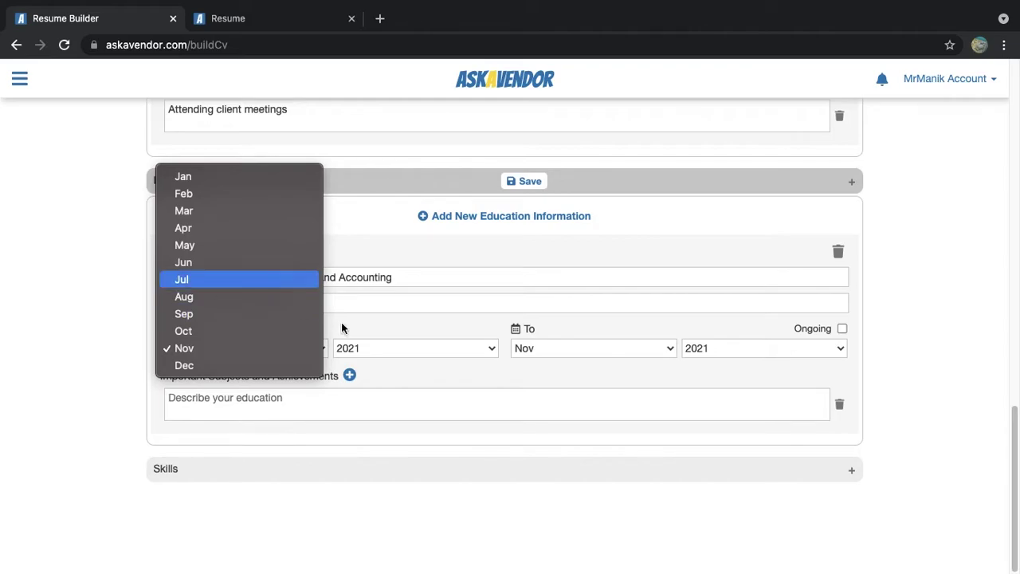
left_click(365, 348)
left_click(550, 348)
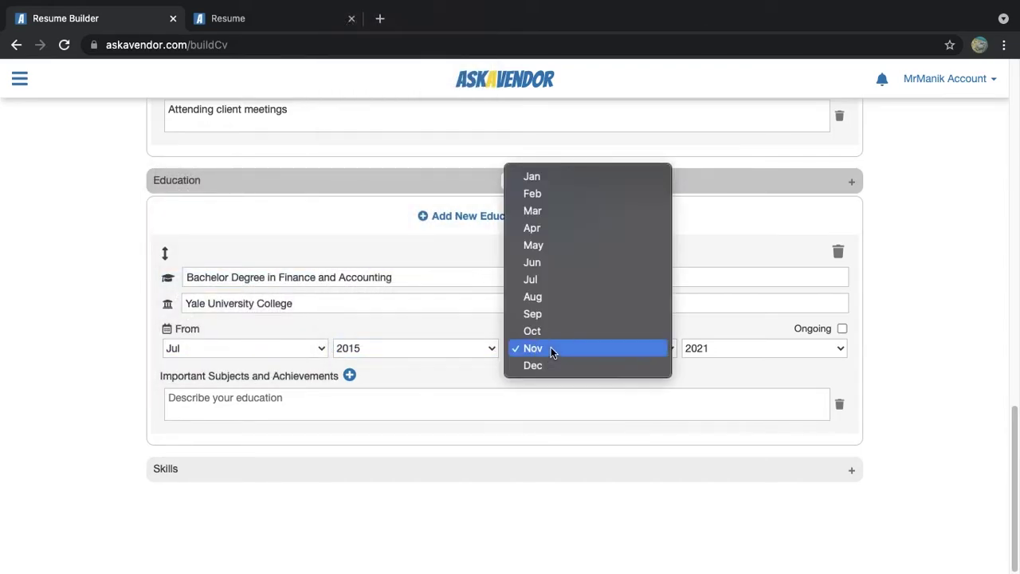
key("Return")
left_click(740, 354)
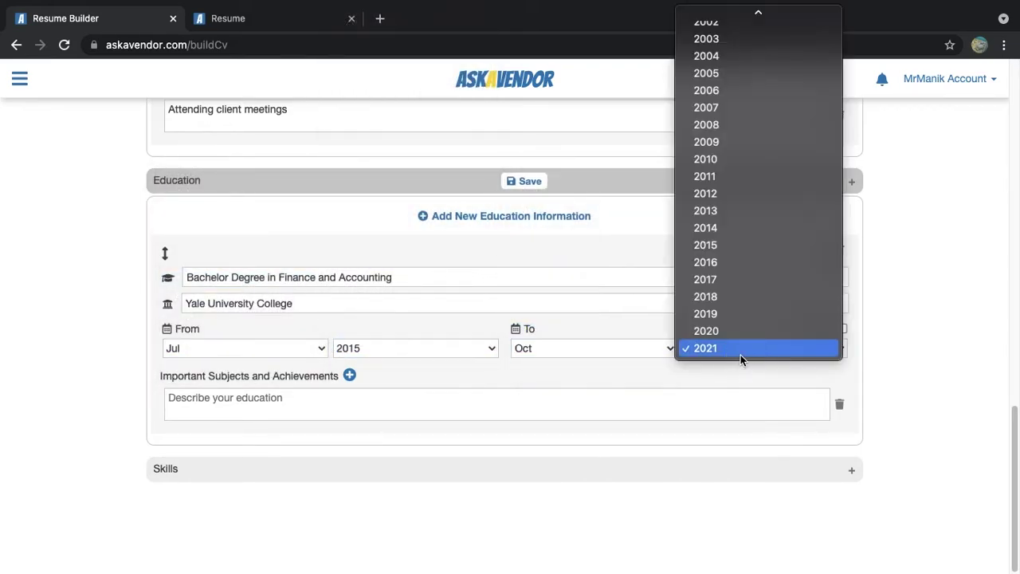
left_click(734, 300)
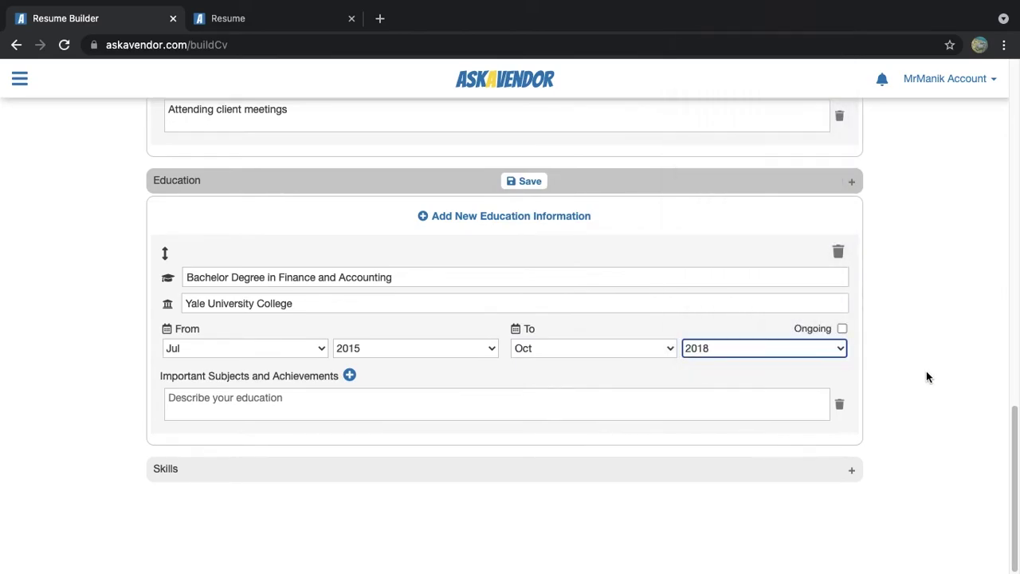
Add achievements 'Graduated with honors degree', 'Represented school iin multiple finance conferences', plus a third line
left_click(478, 403)
type("Graduated with honors degree")
left_click(349, 375)
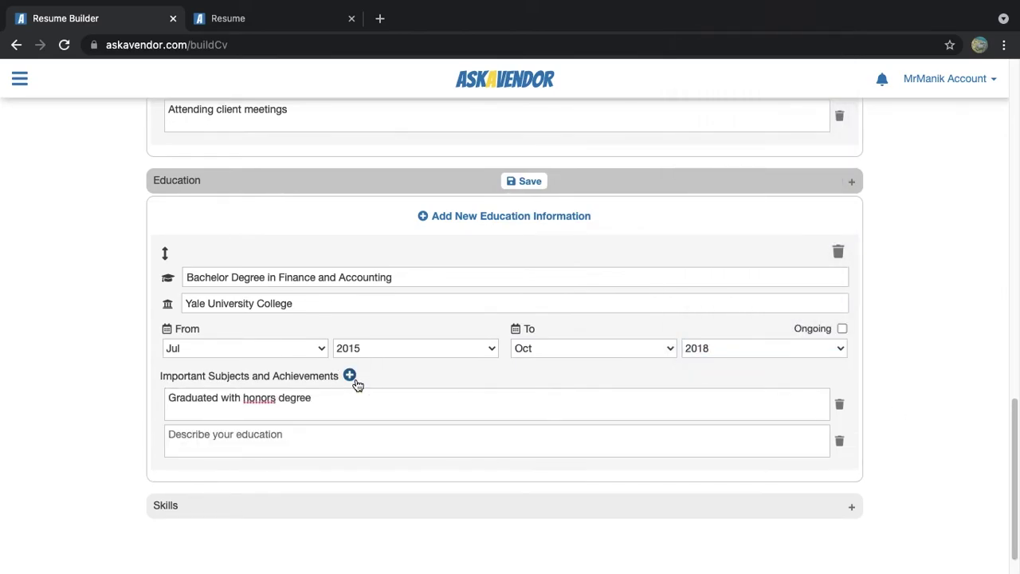
type("Represented school iin multiple finance conferences")
left_click(349, 375)
scroll(359, 410, "down", 2)
left_click(359, 410)
Finish the Accounts Module top-scorer achievement, then add a GCE A-Level entry at Centre for Higher Secondary Education
type("Selected top scorer 2 consecutive years in Accounts Module")
left_click(501, 141)
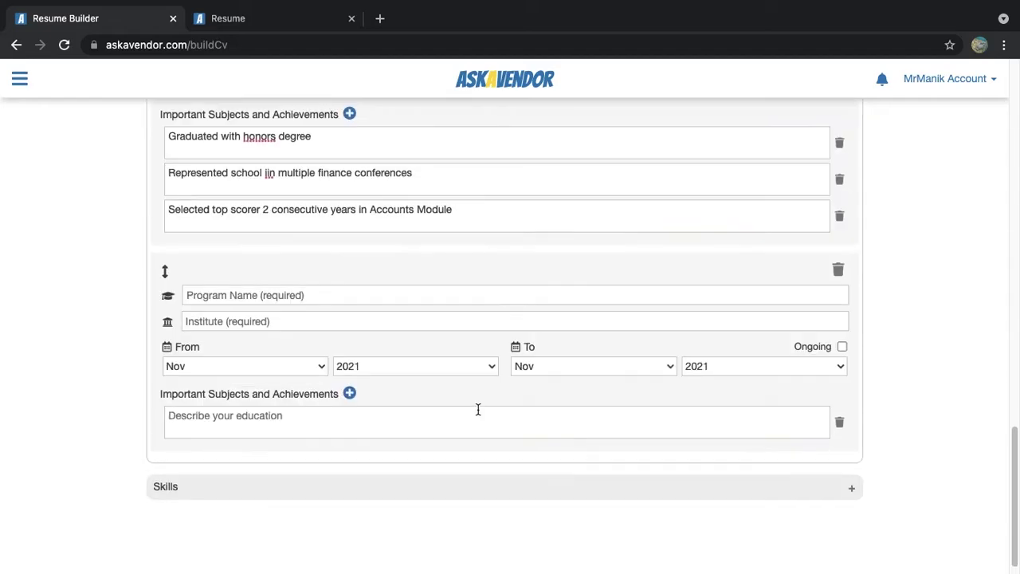
left_click(282, 318)
type("Centre for Higher Secondary Education")
left_click(282, 291)
type("GCE A-Level")
Set the A-Level study period from Mar 2012 to Aug 2014
left_click(272, 362)
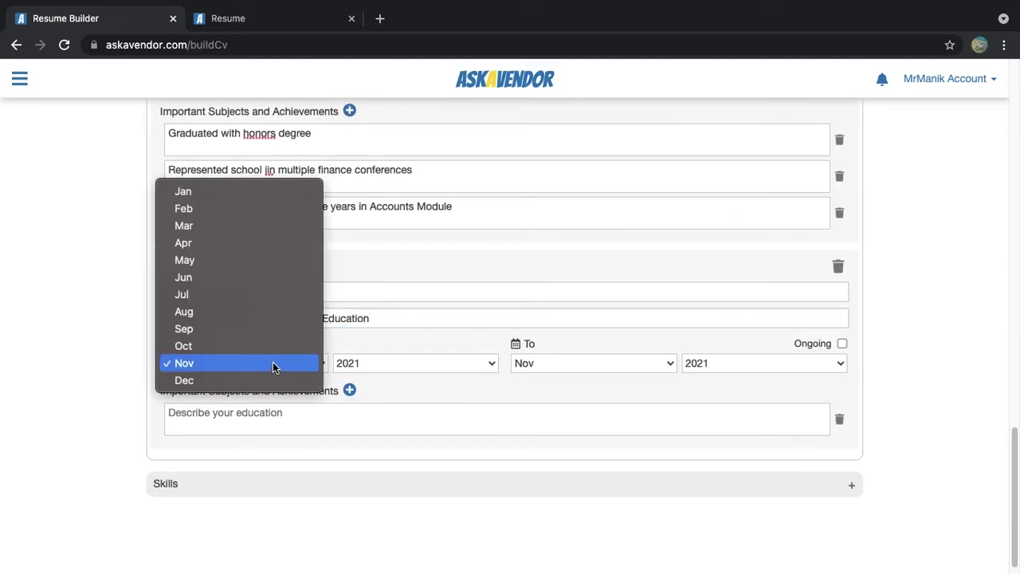
left_click(257, 227)
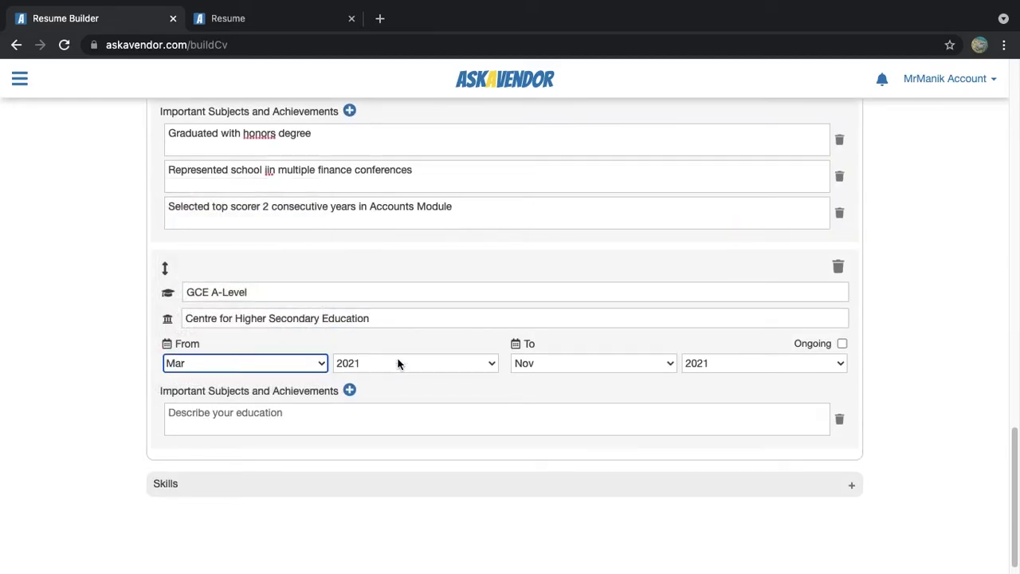
left_click(399, 363)
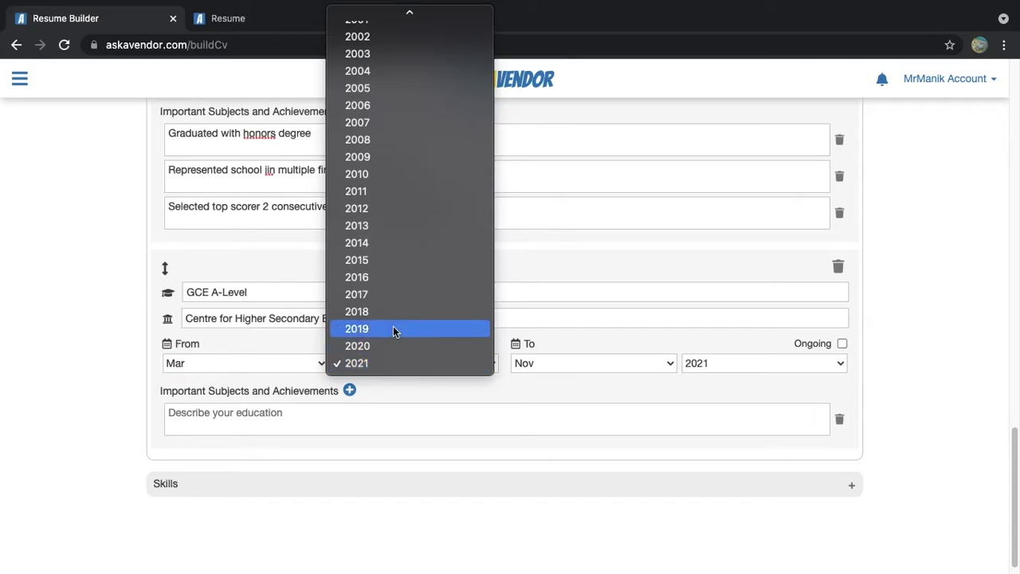
left_click(400, 210)
left_click(581, 363)
left_click(576, 311)
left_click(722, 368)
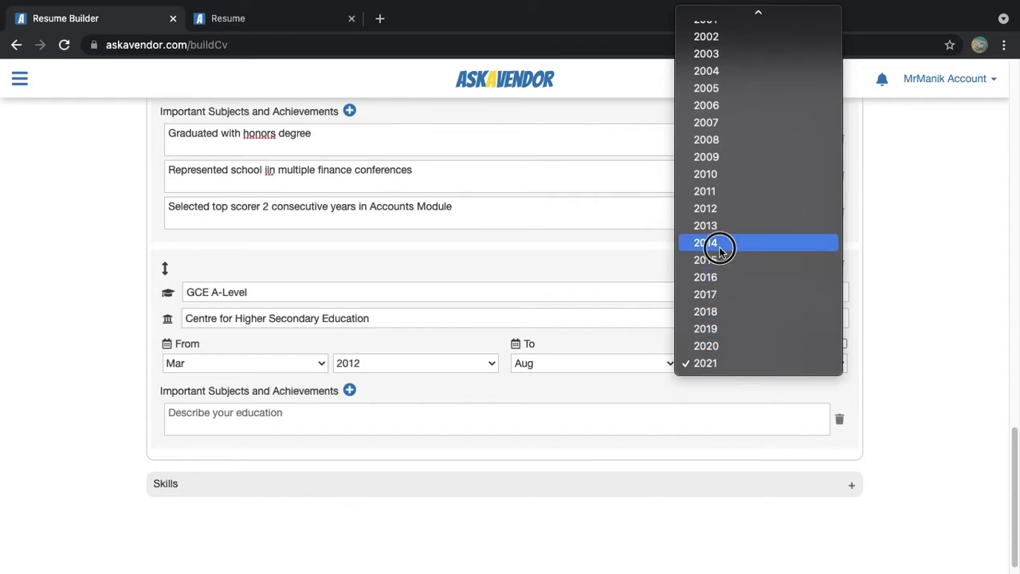
left_click(719, 243)
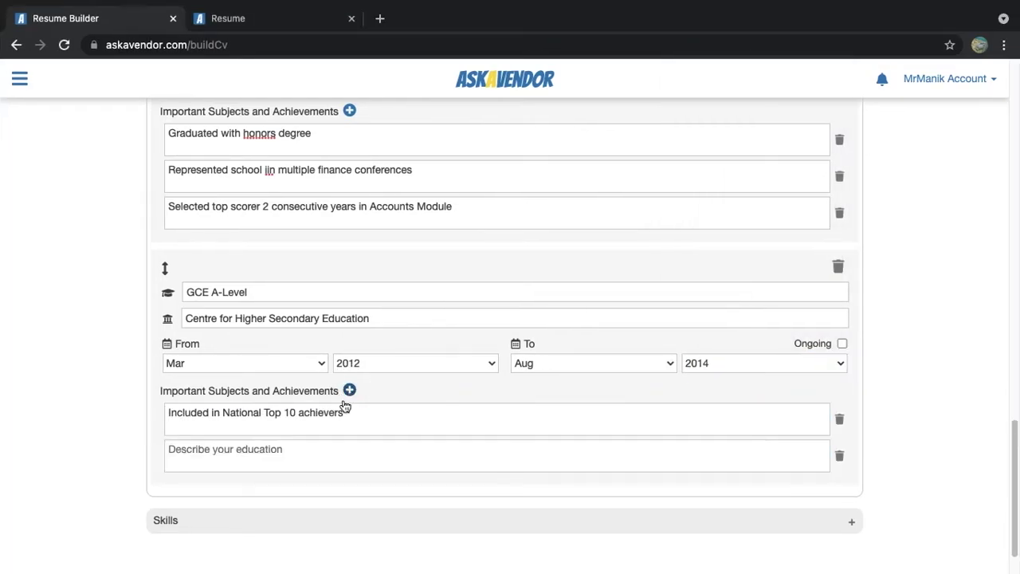
Add the subject prizes and competitions achievements to the A-Level entry
left_click(287, 448)
type("Won subject prices for Business Finances, Accounting, International Trade, Business Management")
left_click(350, 390)
scroll(355, 459, "down", 1)
left_click(311, 412)
type("Participated in multiple competitions to represent school")
scroll(899, 394, "up", 1)
scroll(898, 394, "up", 6)
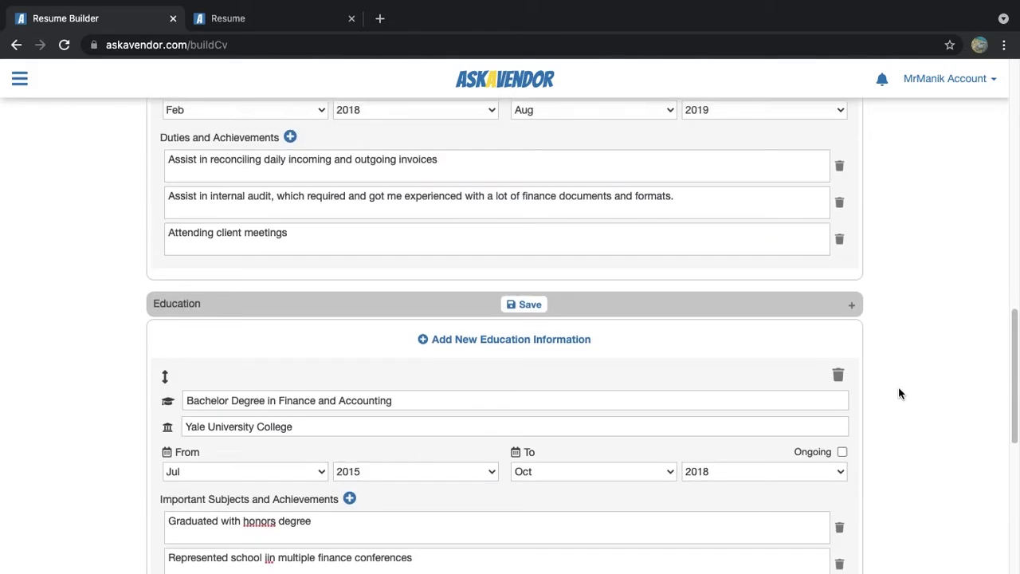
Save the education history and reload the resume preview to check both entries appear
left_click(528, 317)
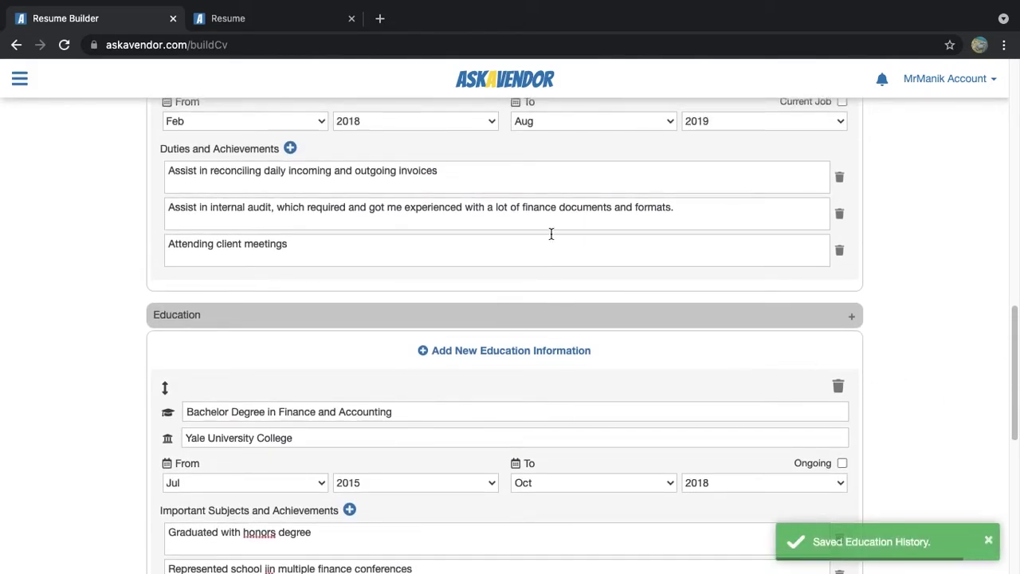
left_click(276, 22)
scroll(194, 244, "up", 2)
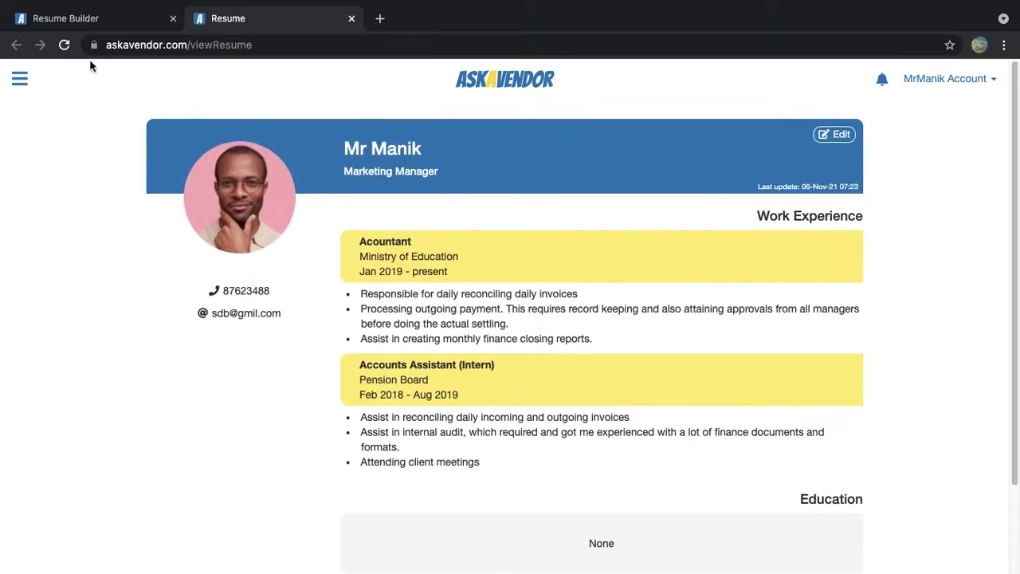
left_click(65, 46)
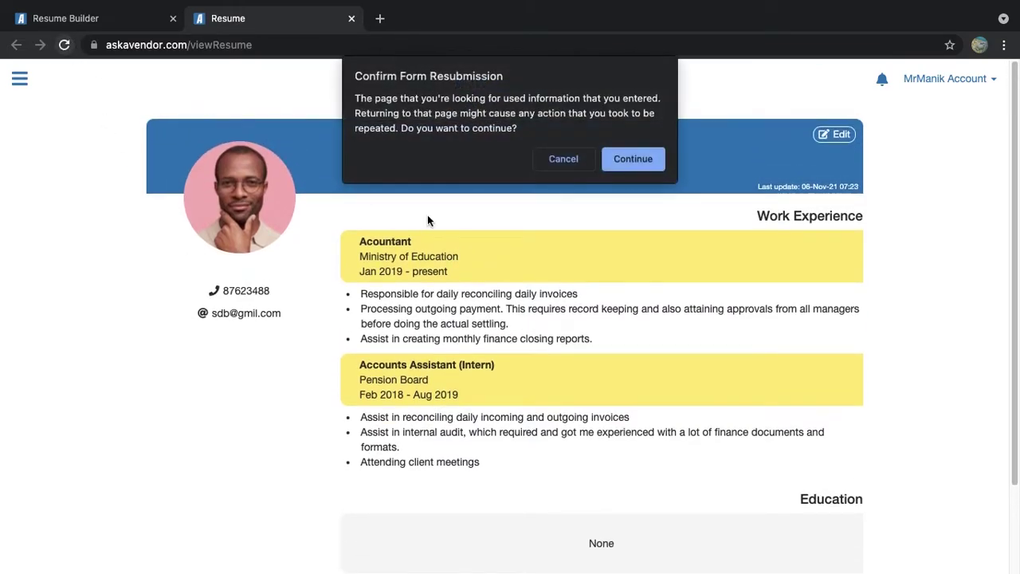
left_click(629, 160)
scroll(932, 414, "down", 3)
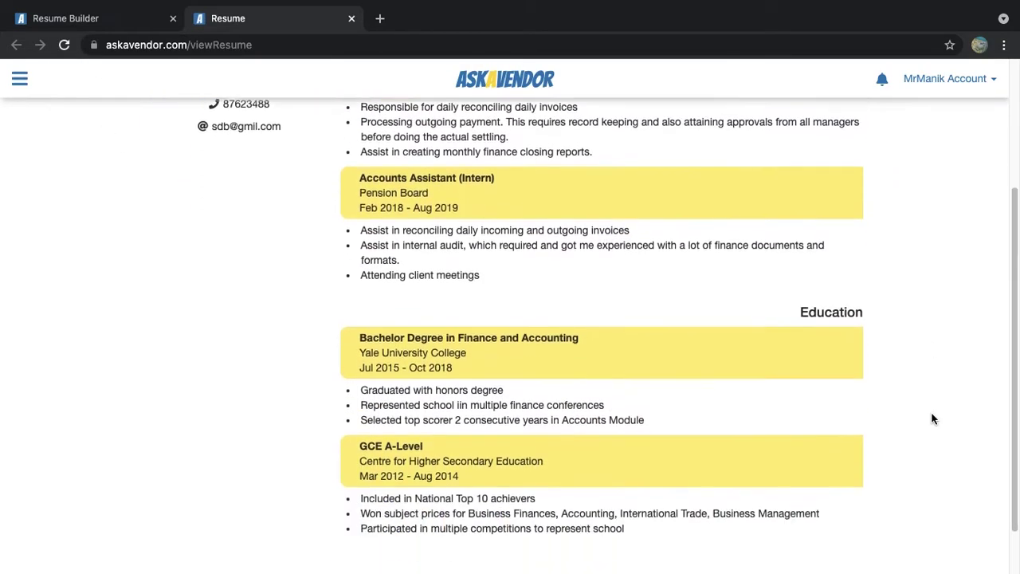
scroll(932, 418, "down", 1)
scroll(895, 319, "up", 4)
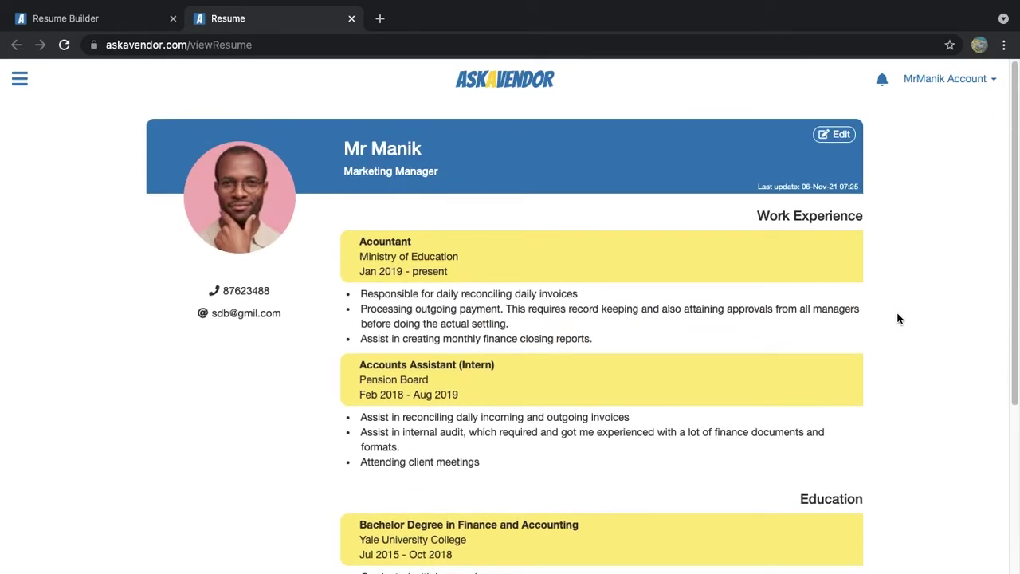
Back in the builder, collapse Work Experience and Personal Info and expand the empty Skills section
left_click(111, 20)
scroll(869, 406, "down", 7)
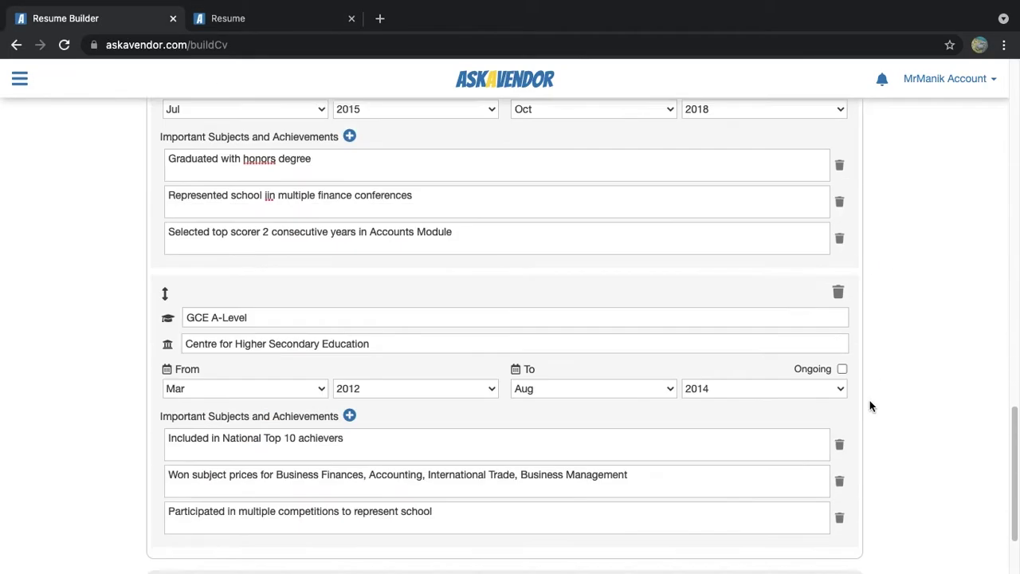
scroll(797, 358, "up", 5)
scroll(608, 226, "up", 7)
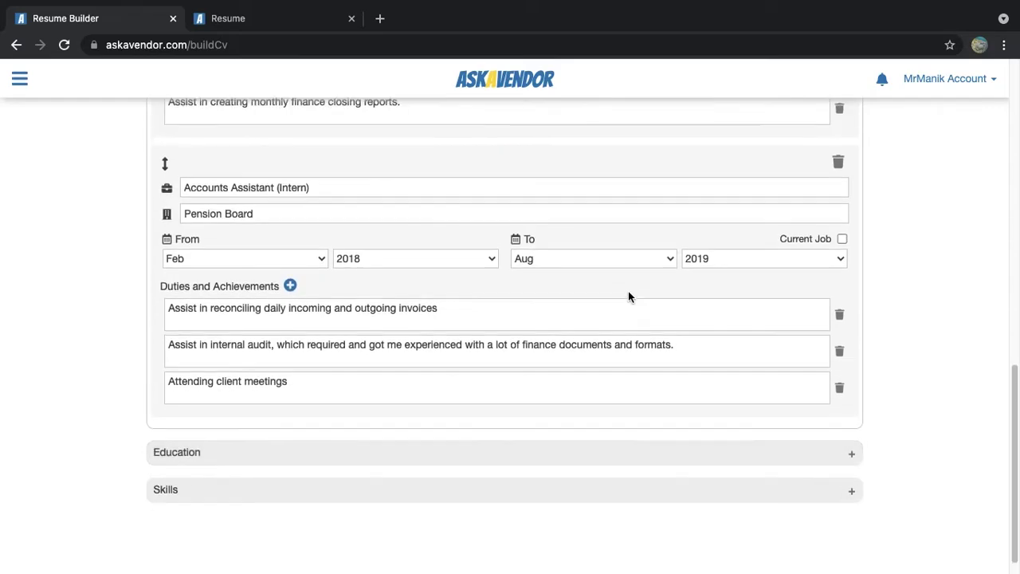
left_click(516, 137)
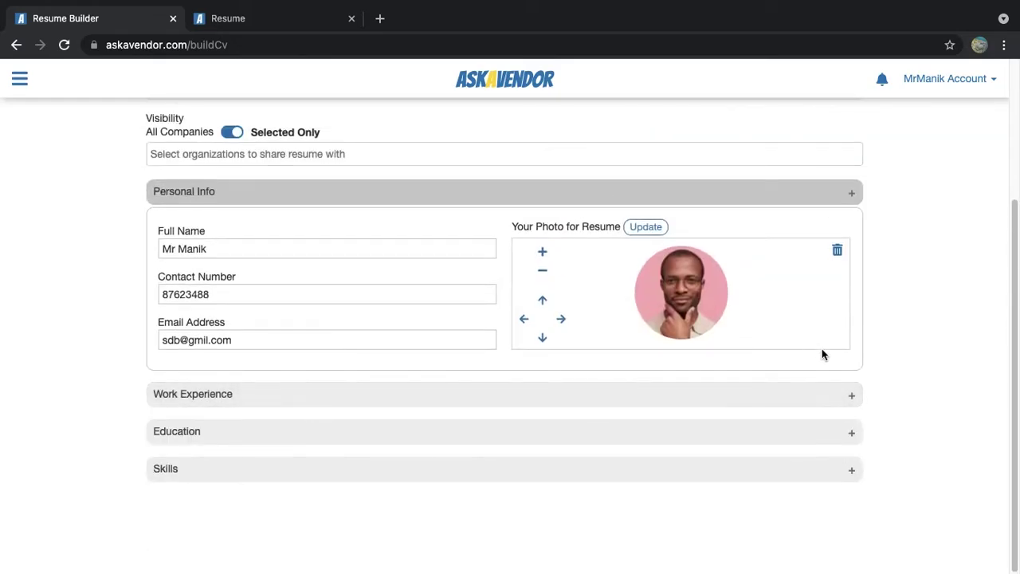
left_click(348, 470)
scroll(386, 295, "up", 4)
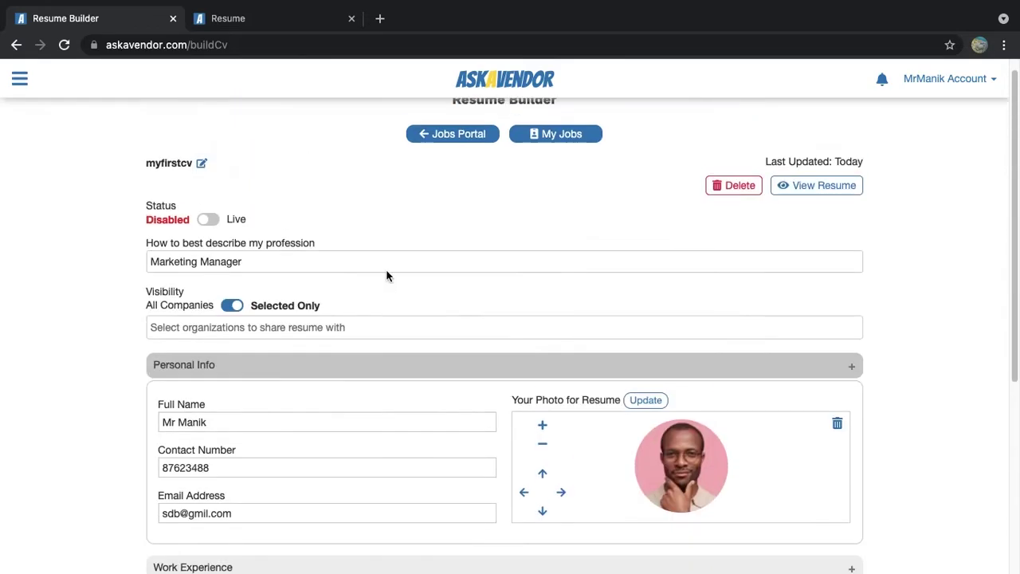
left_click(393, 375)
scroll(567, 426, "down", 3)
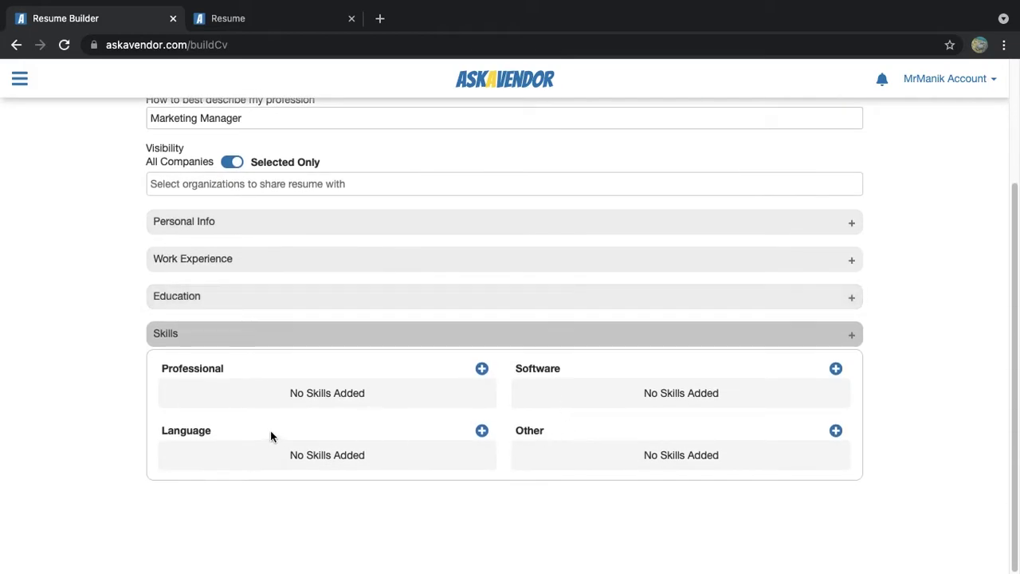
Add software skills Microsoft Office (maximum rating) and Software Design (rating 8), then save
left_click(835, 369)
left_click(593, 395)
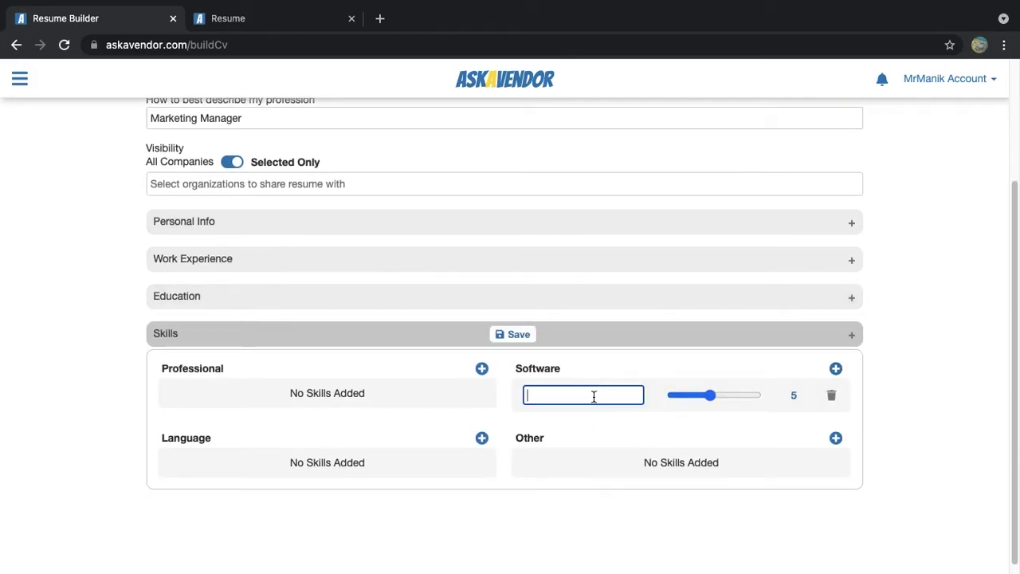
type("Microsoft Office")
left_click(836, 371)
left_click(584, 434)
type("Software Design")
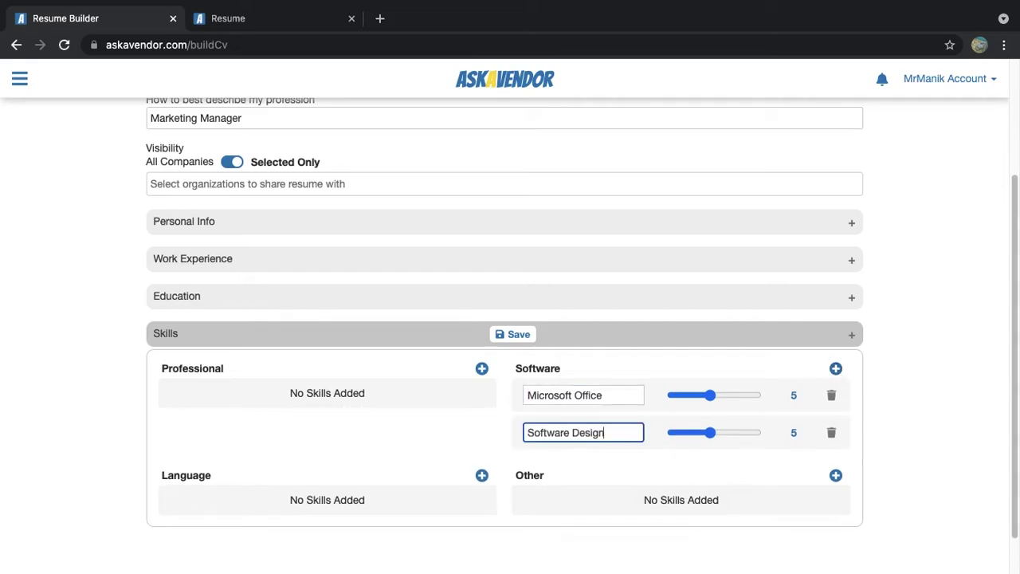
left_click_drag(710, 394, 756, 399)
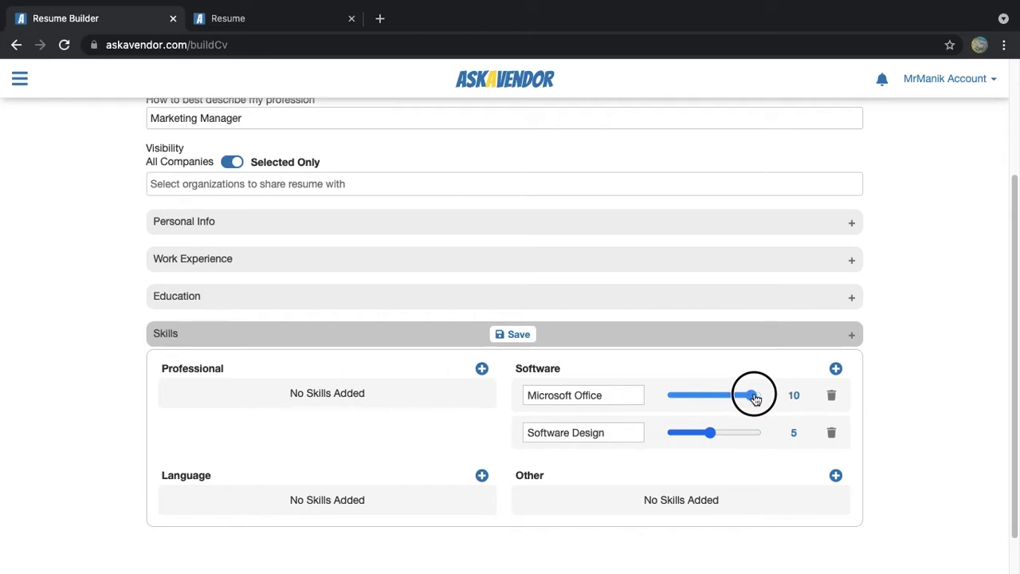
left_click_drag(713, 434, 733, 432)
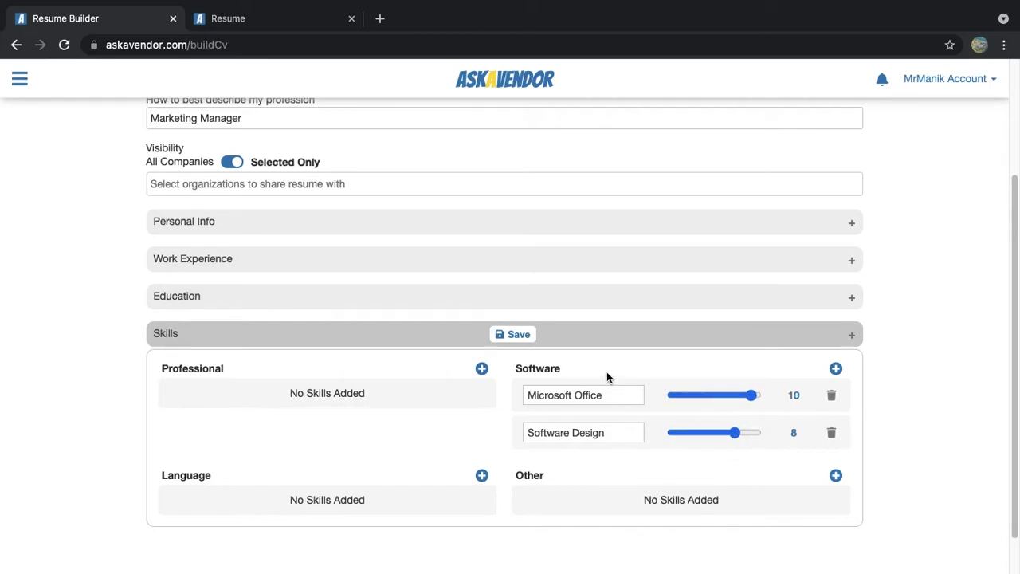
left_click(514, 333)
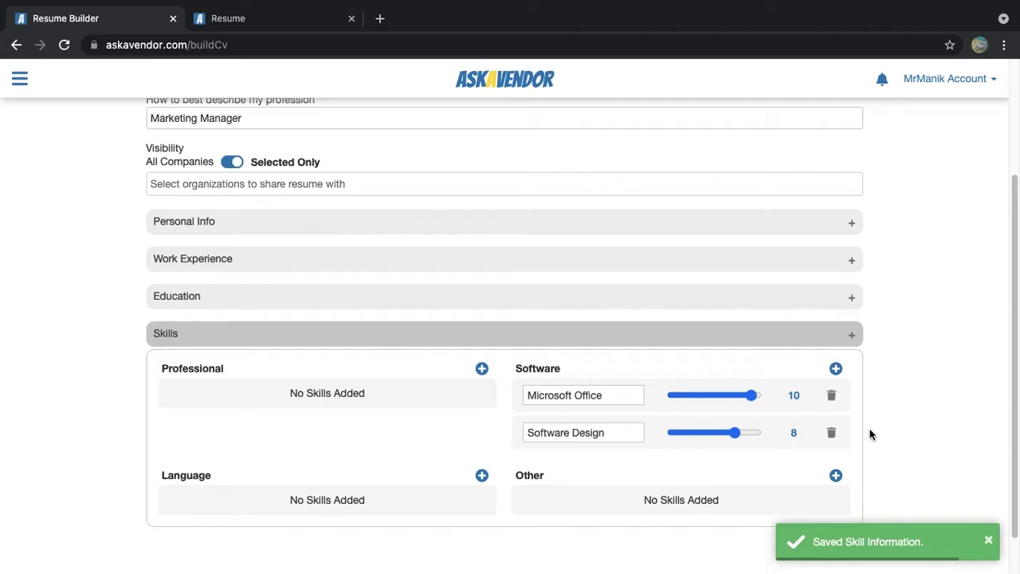
Add Communication Skills rated 10 under Other and remove the extra empty row
scroll(558, 487, "down", 1)
left_click(835, 429)
left_click(592, 453)
type("Communication Skills")
left_click_drag(706, 448, 757, 449)
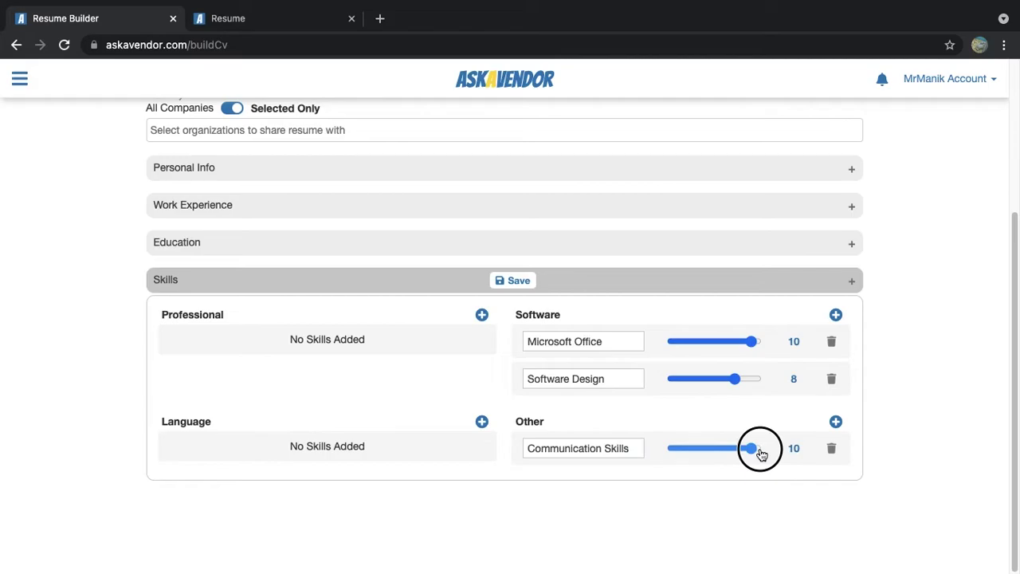
left_click(835, 422)
left_click(834, 482)
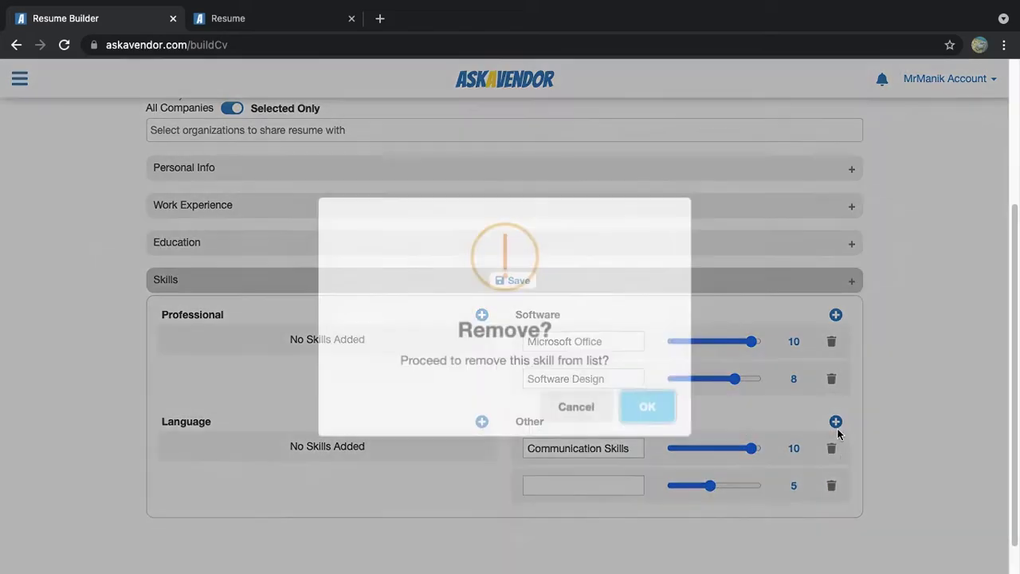
left_click(618, 410)
Add English at level 9 and Mandarin at level 3 as languages, and save the skills
left_click(481, 421)
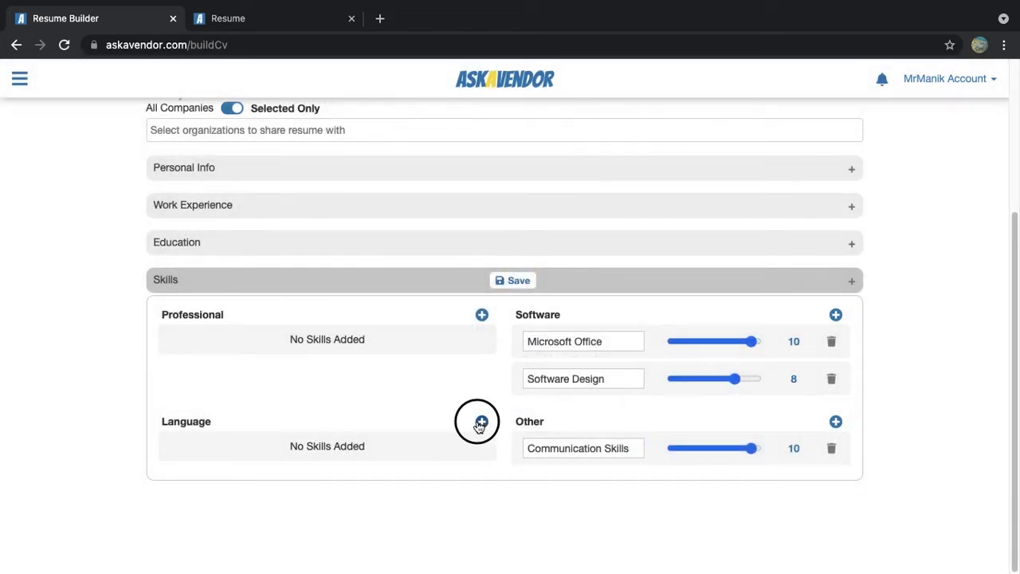
left_click(260, 442)
type("English")
left_click_drag(356, 448, 390, 448)
left_click(481, 421)
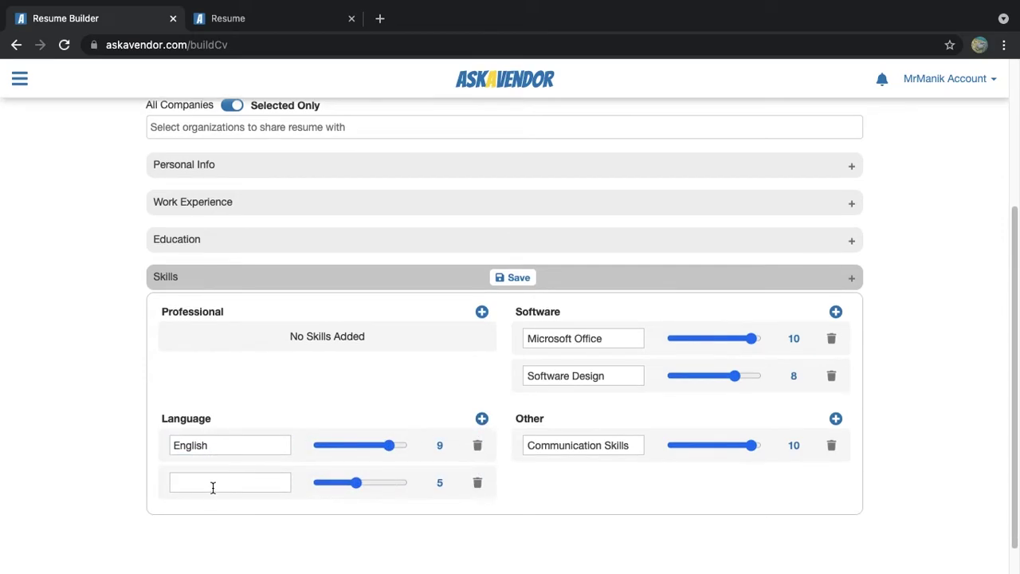
left_click(212, 485)
type("Mandarin")
left_click_drag(362, 488, 339, 483)
left_click(517, 276)
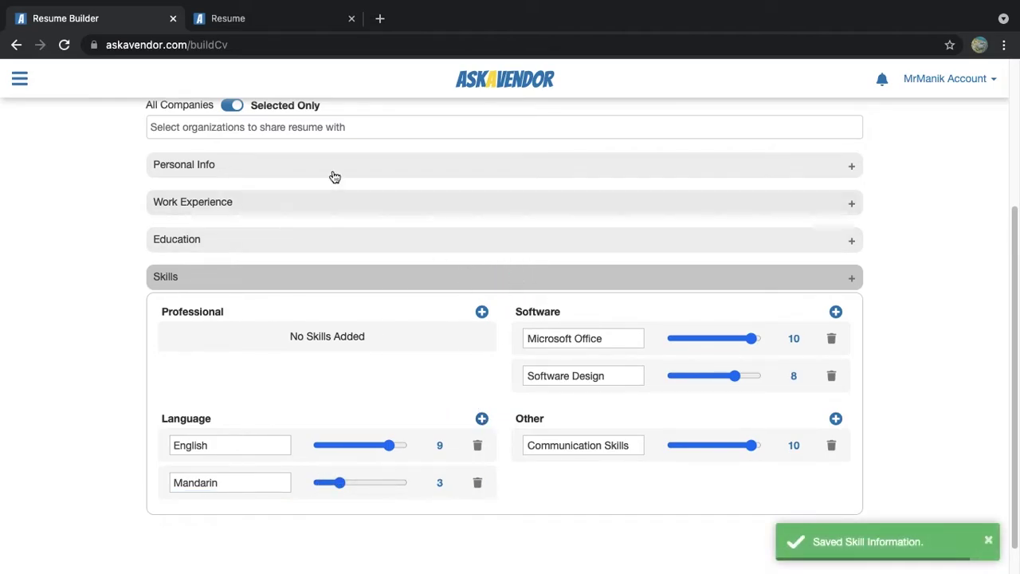
left_click(292, 29)
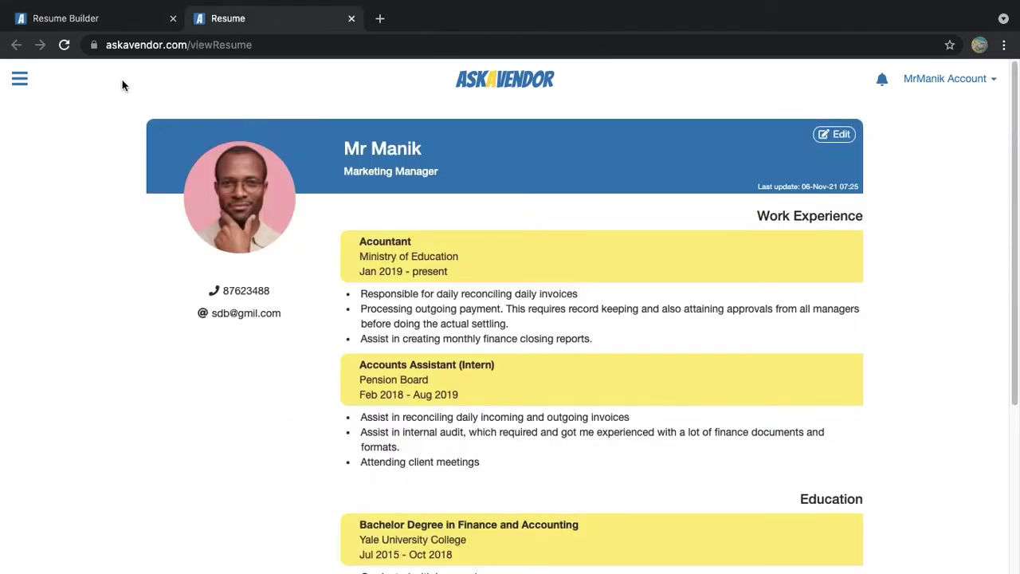
Reload the resume preview to review the Skills ratings, then return to the Resume Builder
left_click(67, 48)
left_click(642, 161)
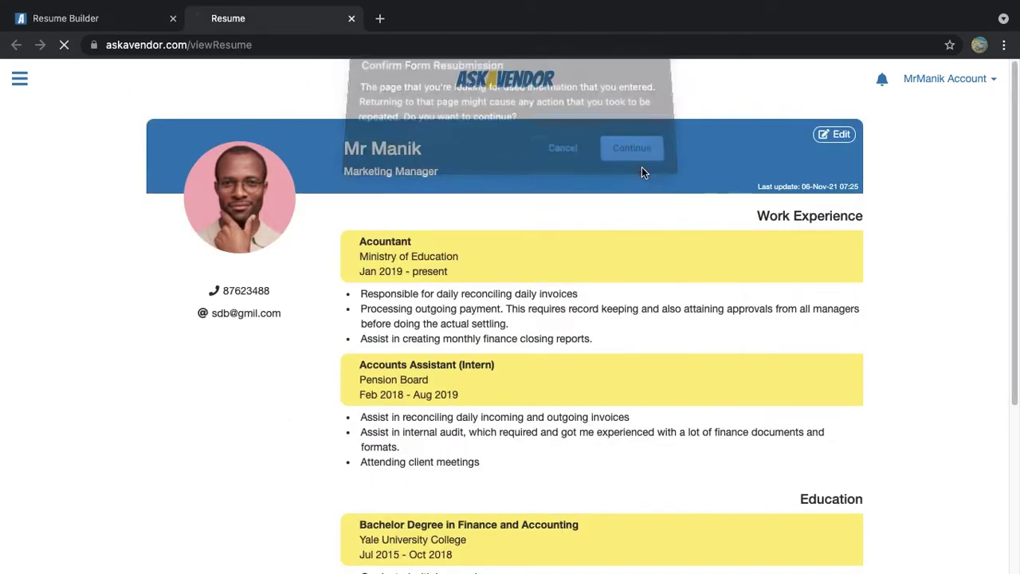
scroll(270, 439, "down", 3)
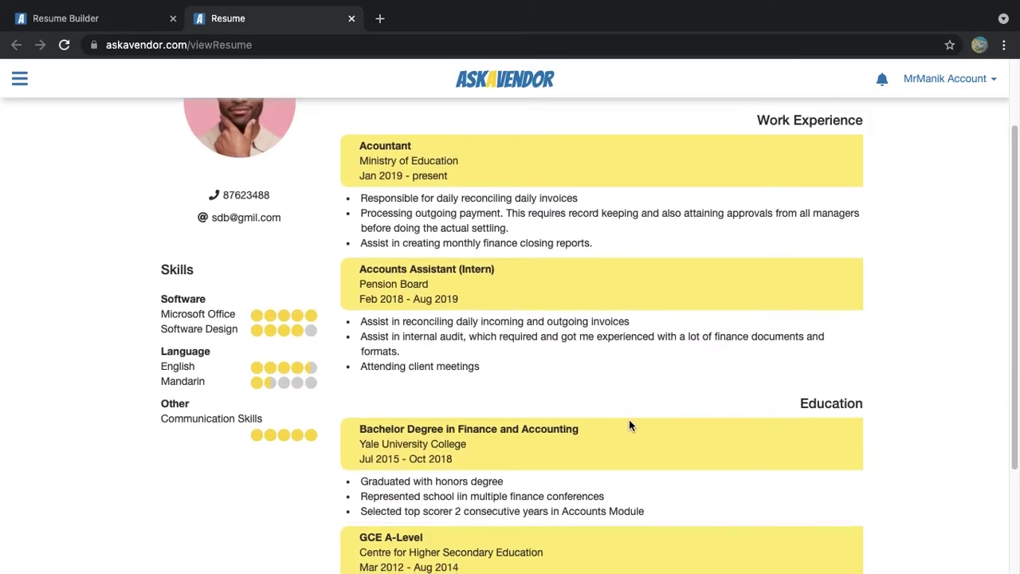
scroll(812, 391, "up", 3)
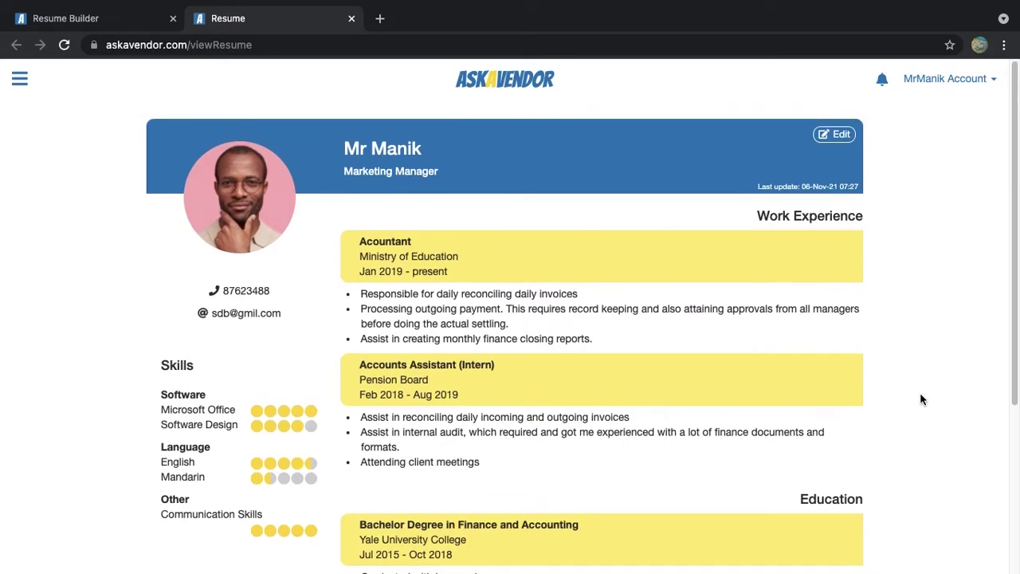
left_click(112, 28)
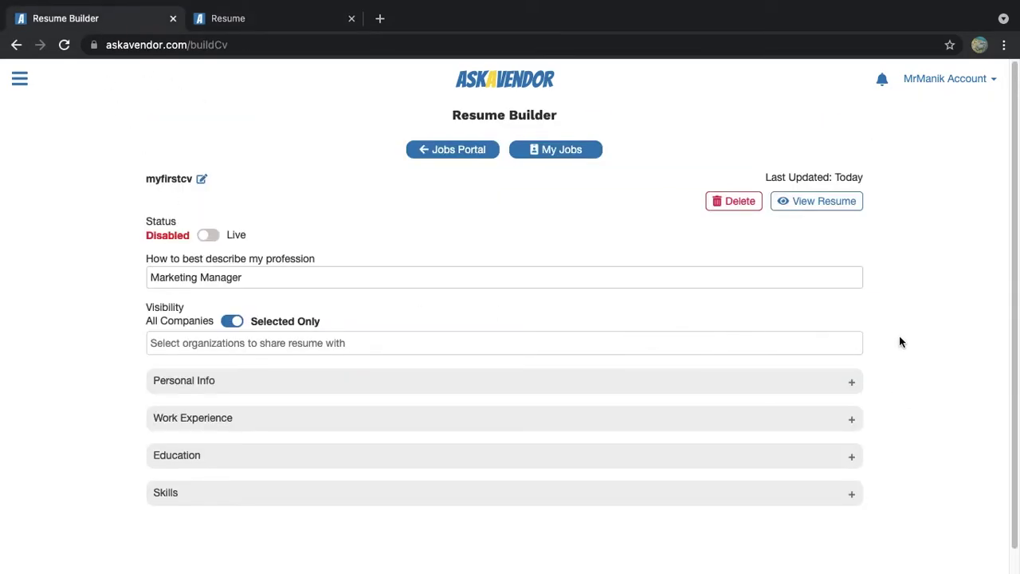
Set myfirstcv's status to Live and save, then open the Democorp Ltd Junior Accountant listing
left_click(209, 235)
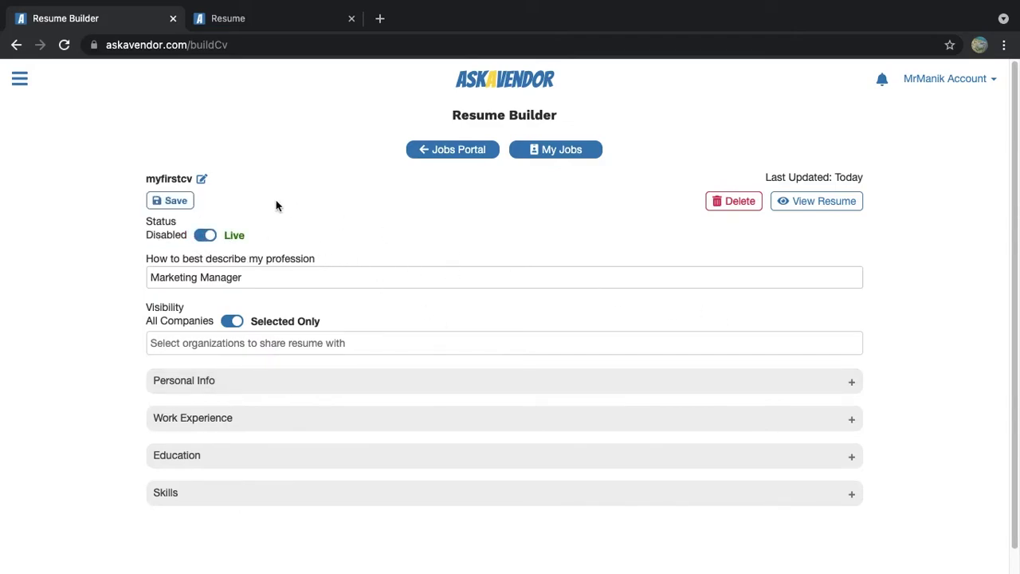
left_click(174, 202)
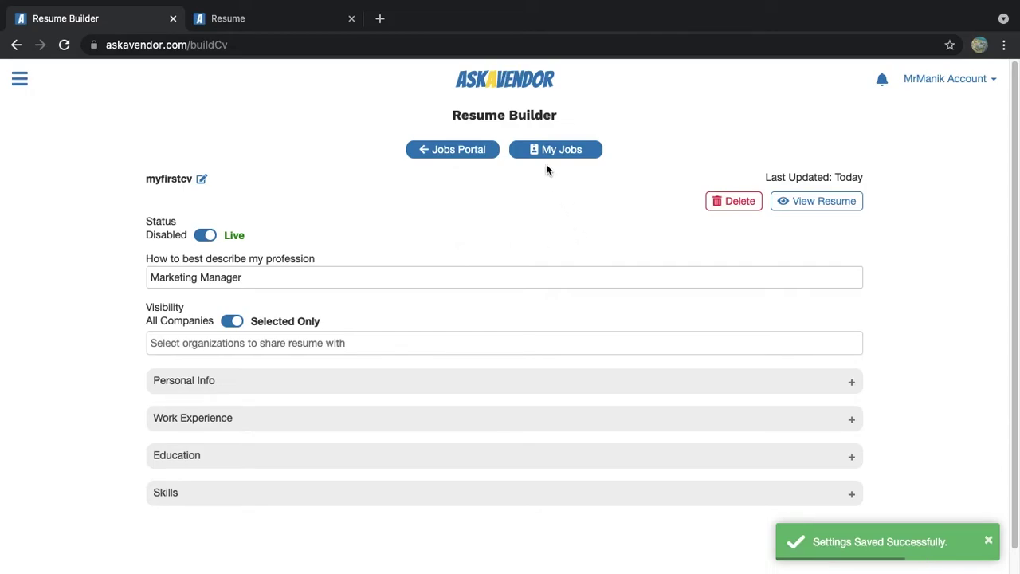
left_click(449, 149)
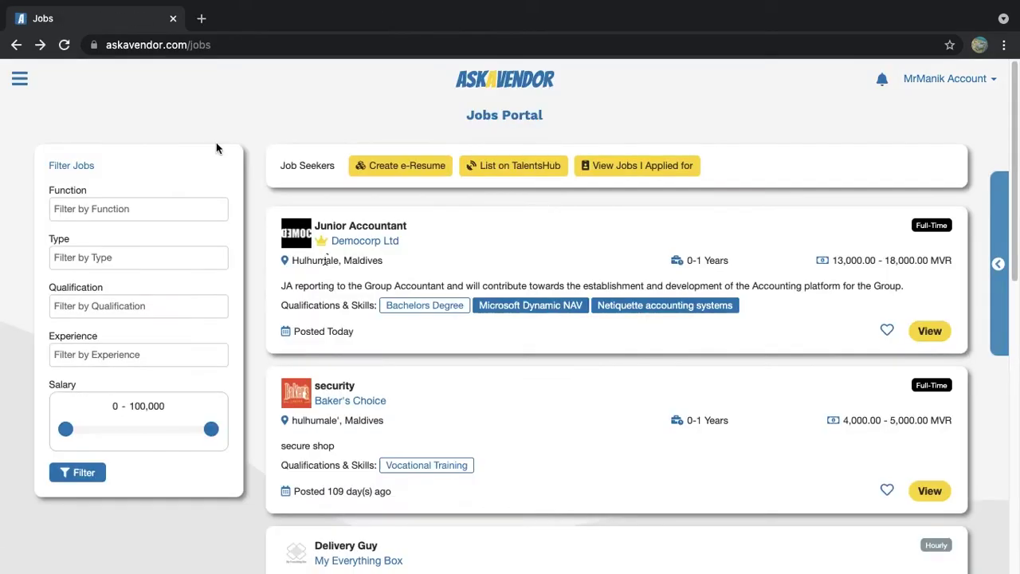
scroll(725, 335, "down", 2)
scroll(764, 351, "up", 2)
left_click(928, 331)
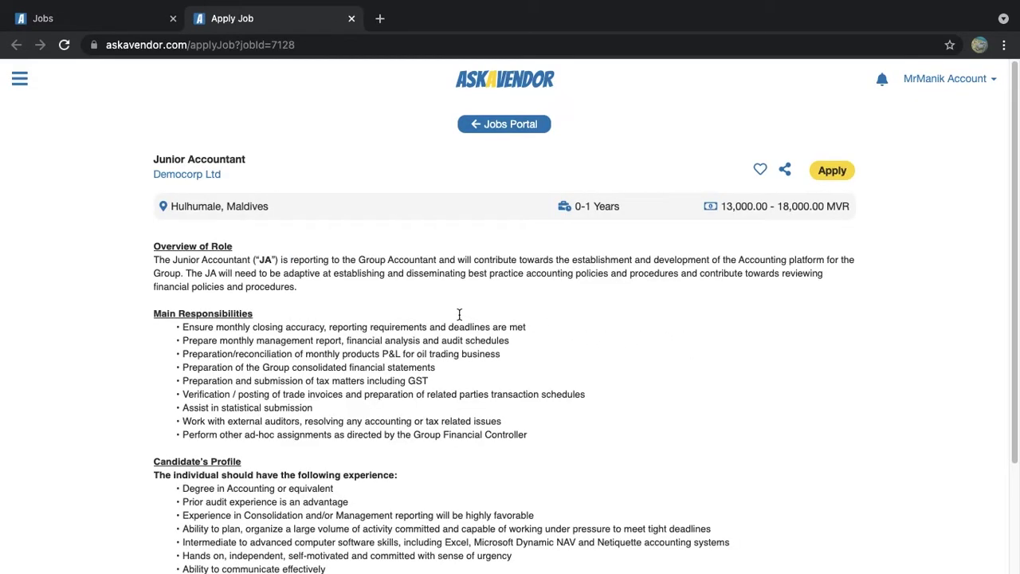
Choose to share the myfirstcv resume with the Junior Accountant application
scroll(679, 361, "down", 3)
scroll(704, 367, "up", 3)
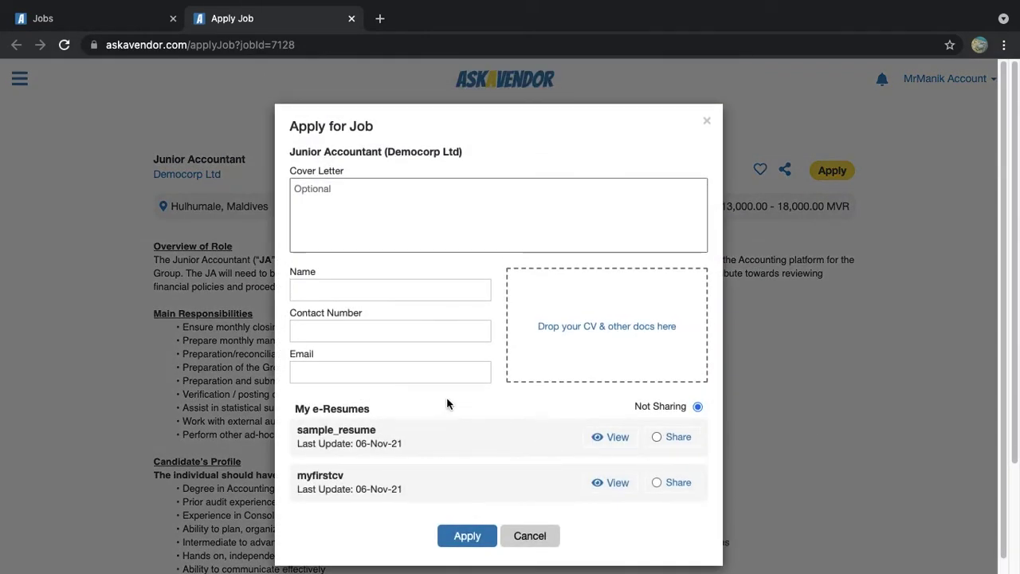
scroll(455, 353, "down", 1)
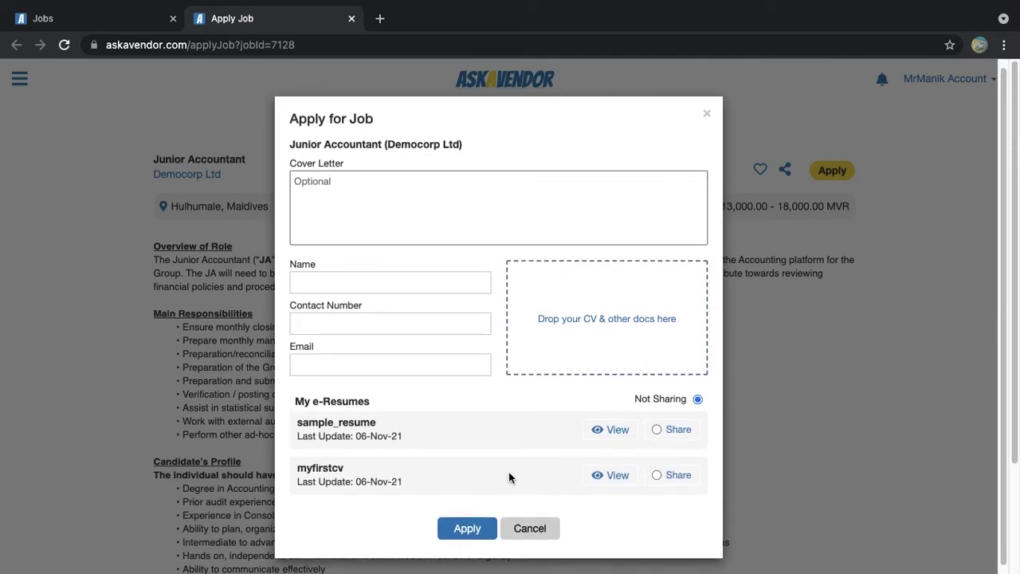
left_click(674, 481)
left_click(478, 183)
Fill in the applicant's name, contact number and e-mail, and submit the application
key("Tab")
type("Mr Manik")
key("Tab")
type("3278499")
key("Tab")
type("abc@mail.com")
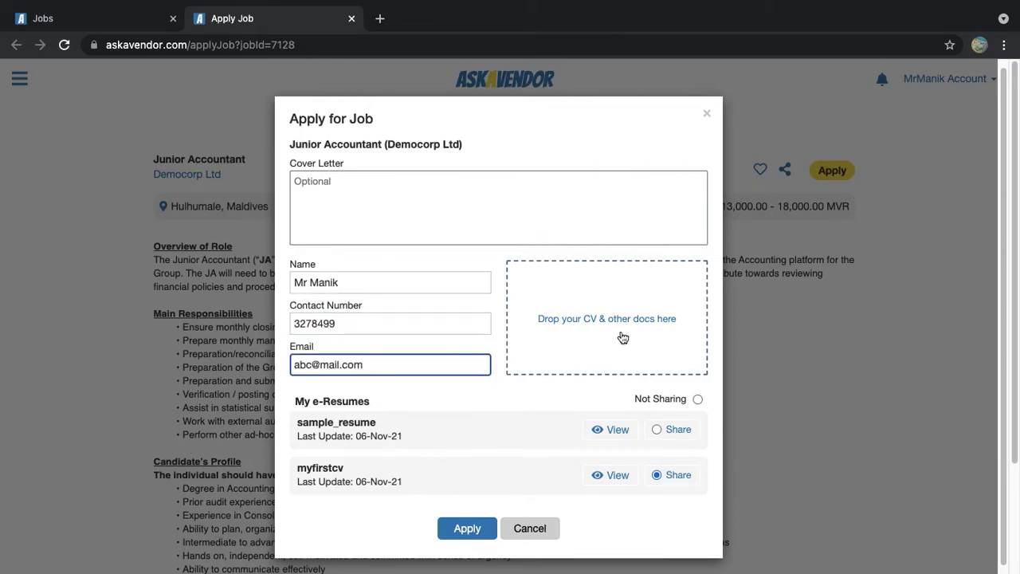
left_click(679, 481)
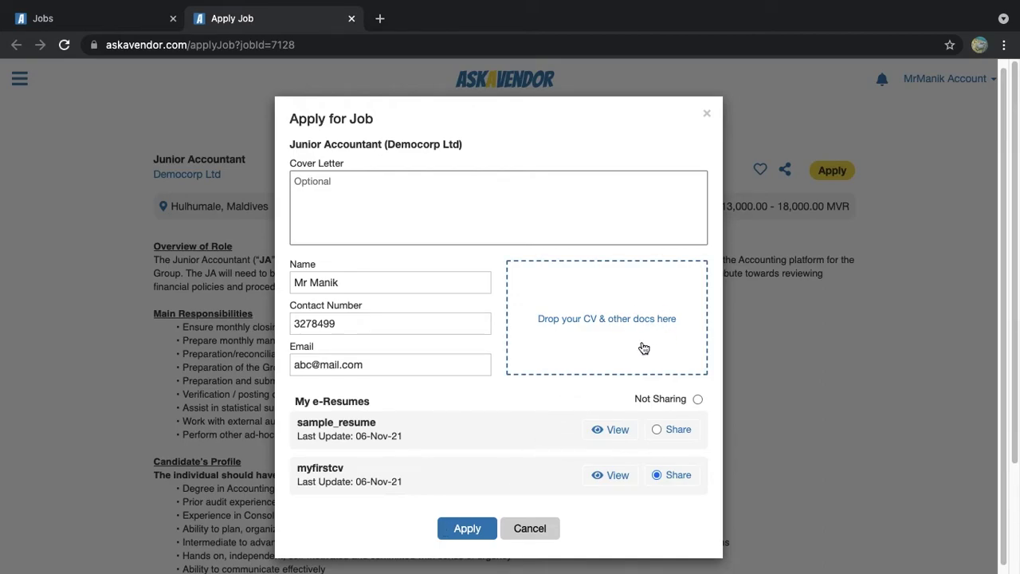
left_click(471, 530)
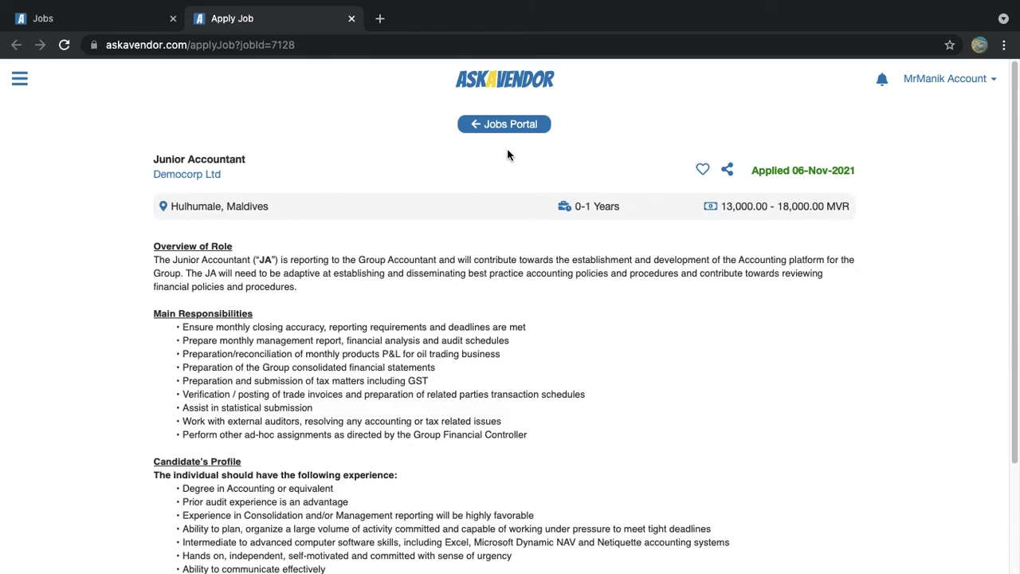
From the Jobs Portal, open the My Resumes list and edit myfirstcv
left_click(513, 129)
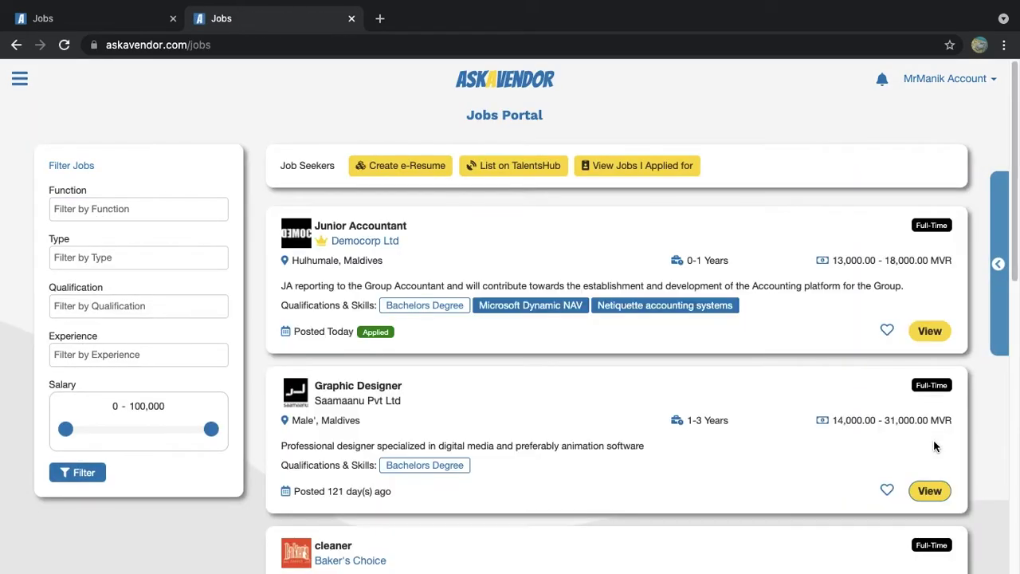
left_click(405, 166)
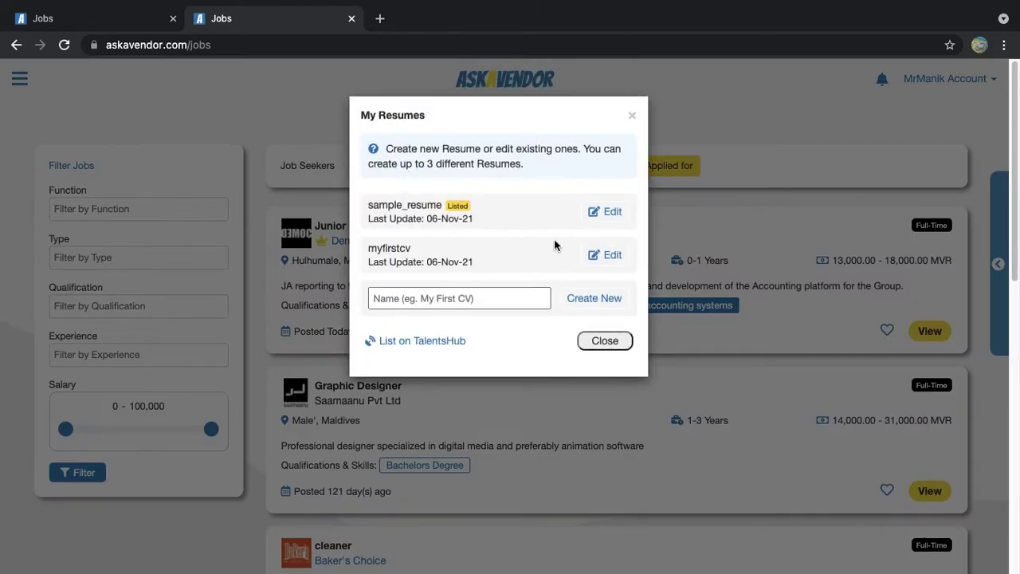
left_click(605, 263)
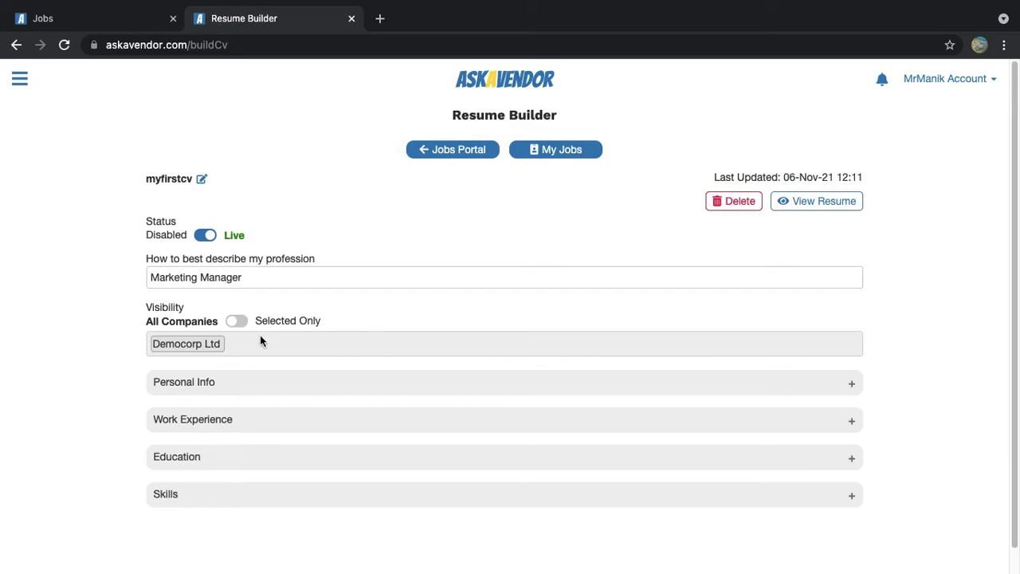
Switch visibility to Selected Only and back to All Companies, then return to Jobs Portal, closing the duplicate tab
left_click(235, 321)
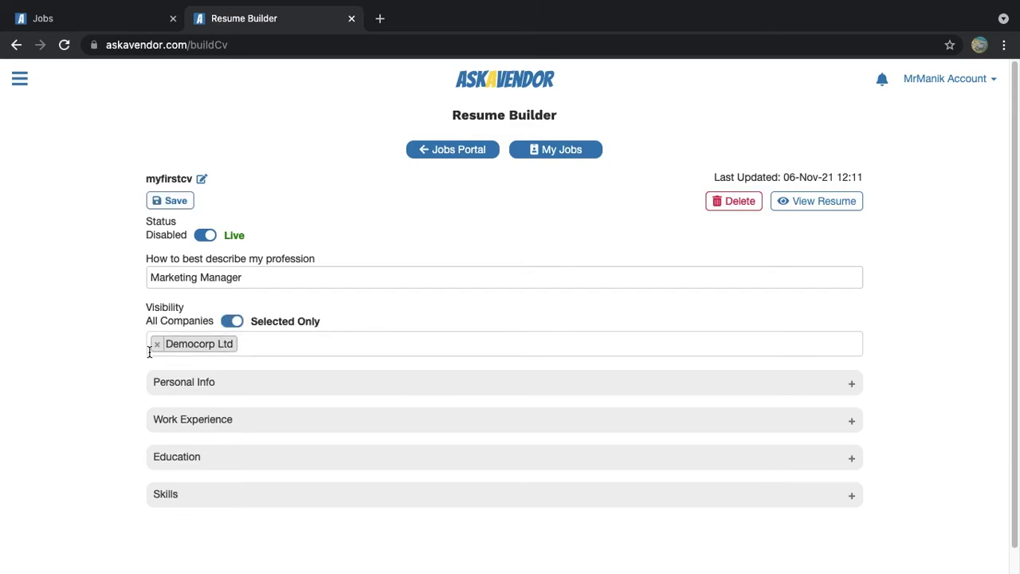
left_click(274, 341)
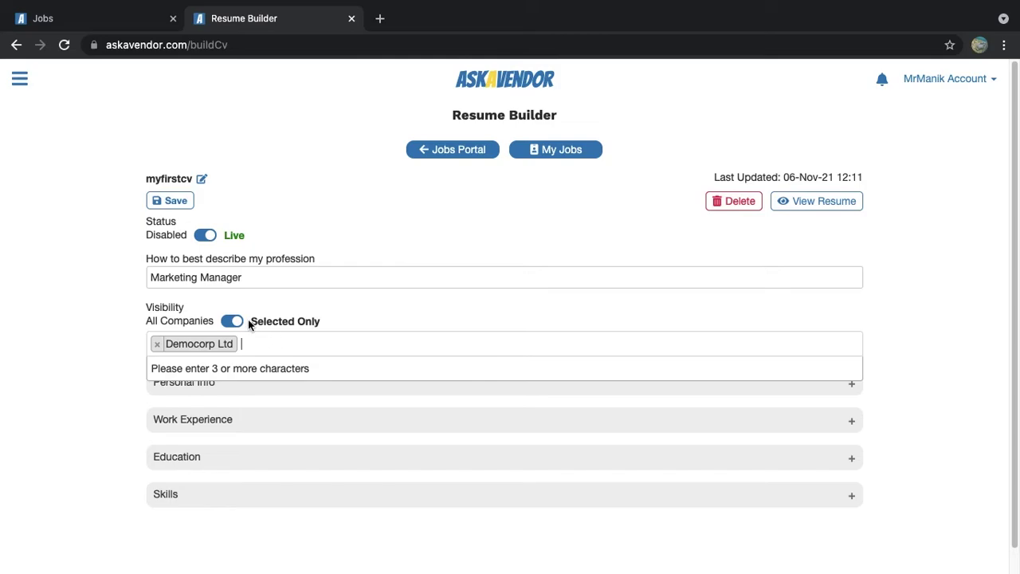
left_click(247, 321)
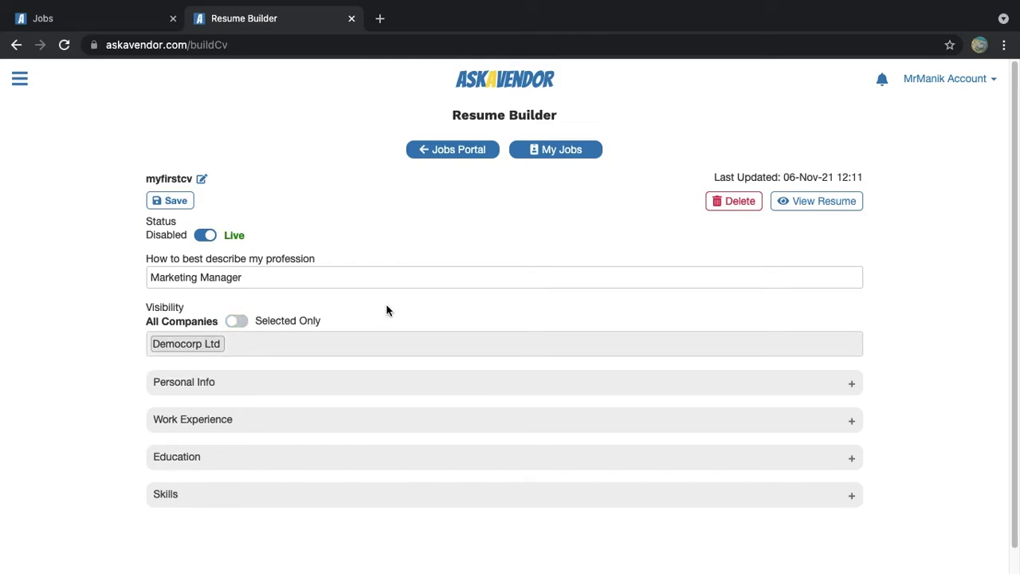
left_click(463, 159)
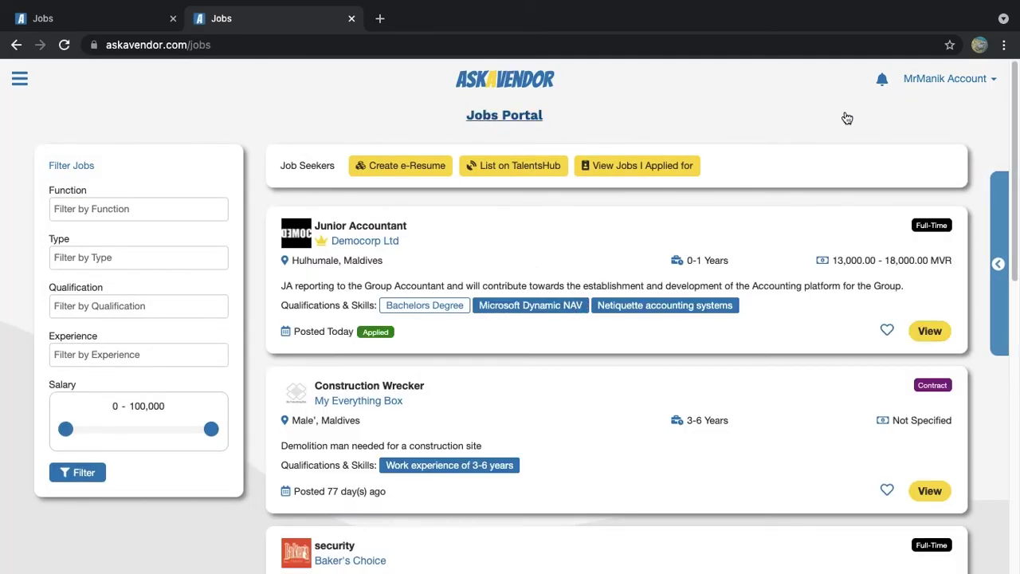
left_click(351, 18)
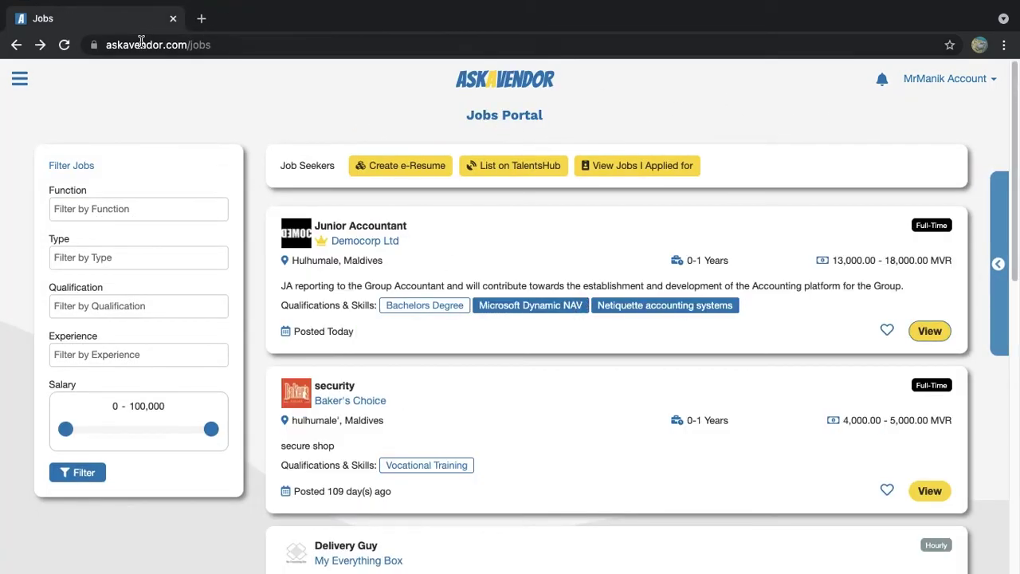
Log out of the personal account and log in as Democorp Ltd with its PIN
left_click(944, 80)
left_click(969, 164)
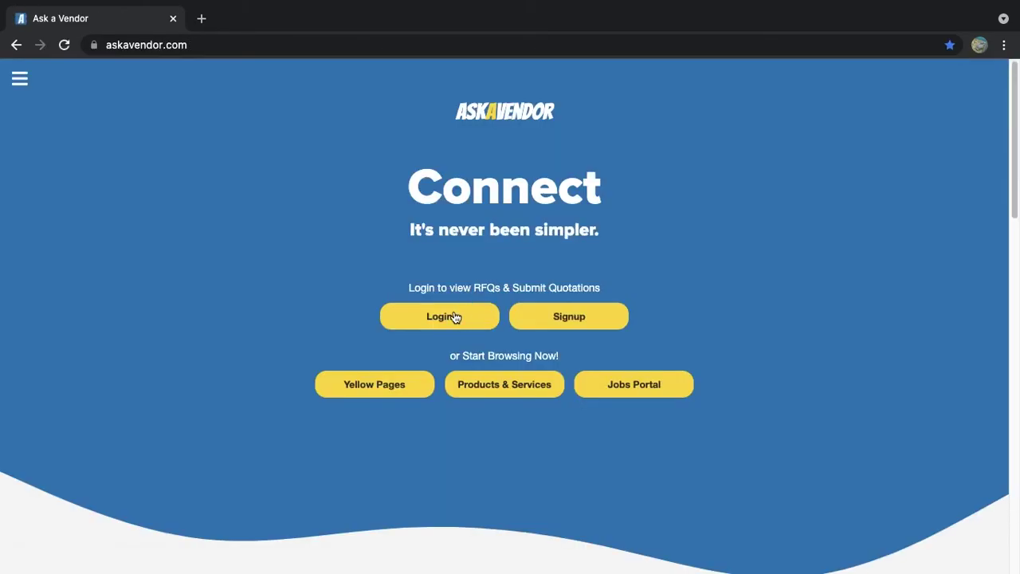
left_click(454, 317)
left_click(421, 303)
type("1234")
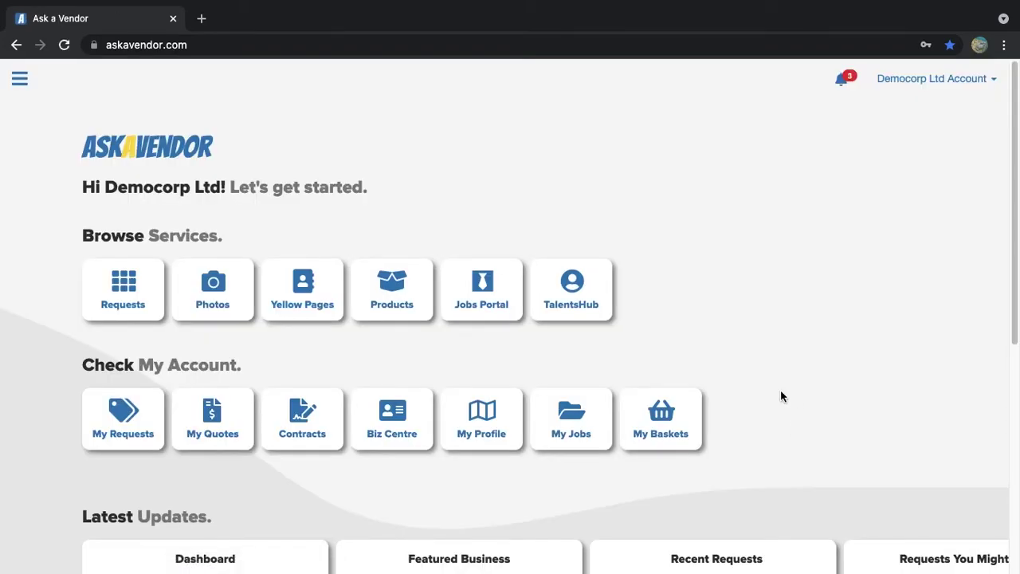
Browse TalentsHub resumes and preview the Marketing Manager's resume, then close the preview tab
left_click(553, 301)
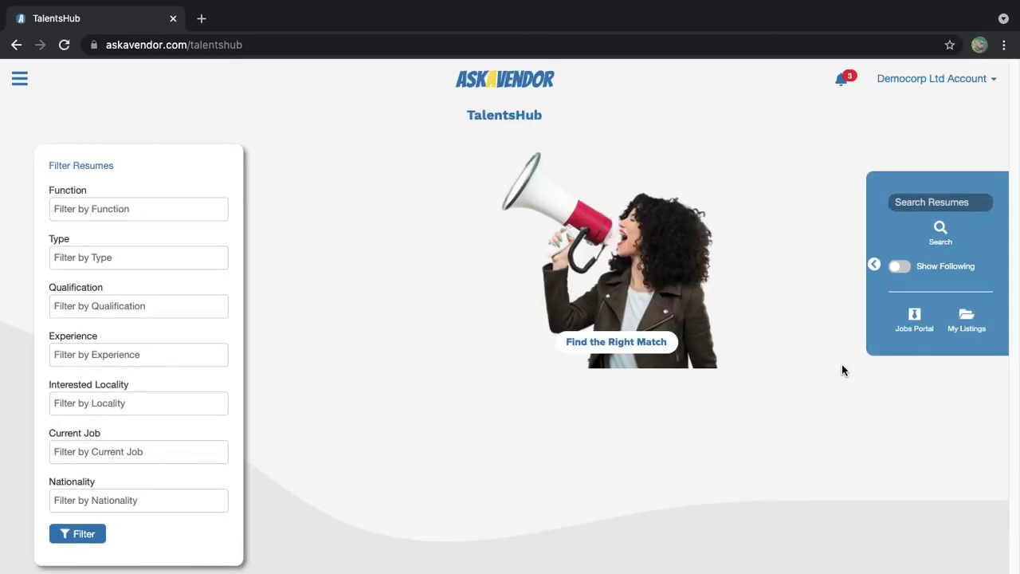
scroll(861, 422, "down", 3)
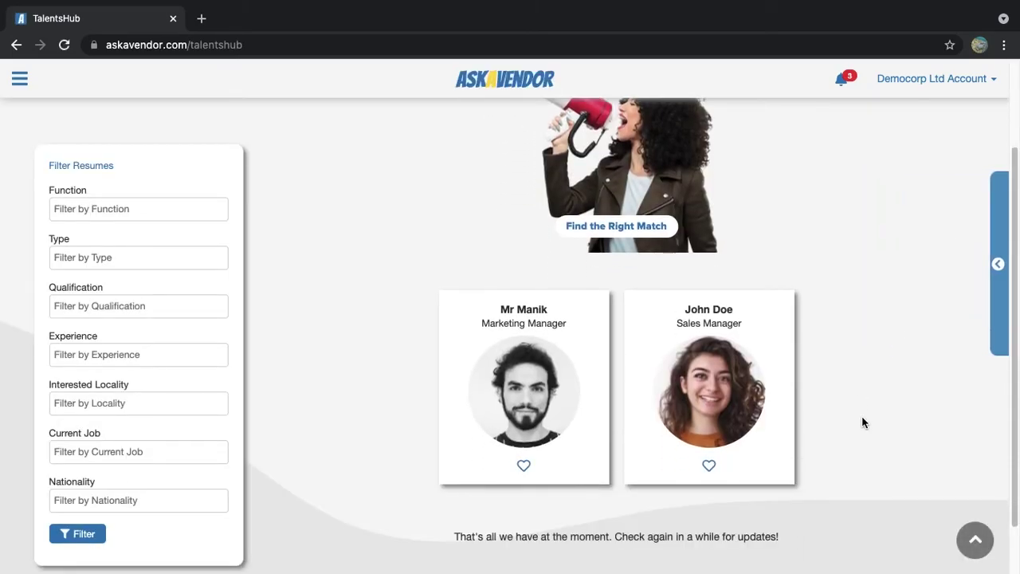
scroll(862, 417, "up", 3)
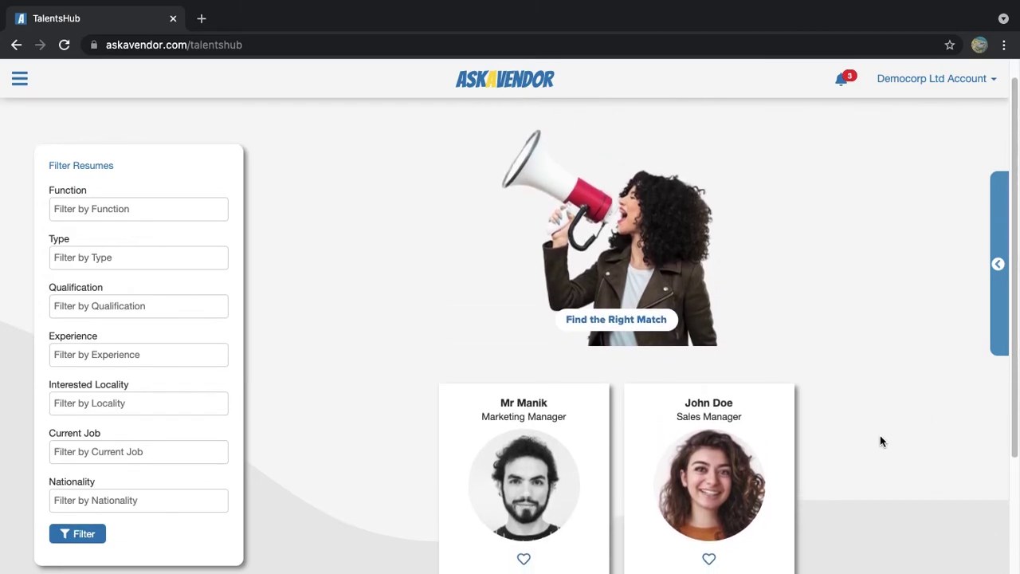
scroll(879, 437, "down", 3)
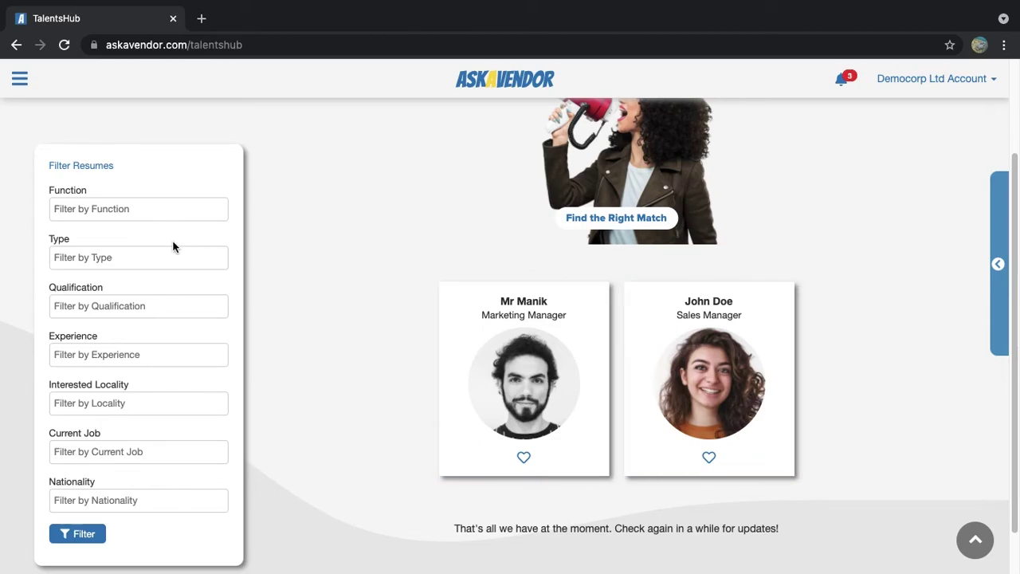
left_click(193, 207)
left_click(316, 236)
left_click(574, 360)
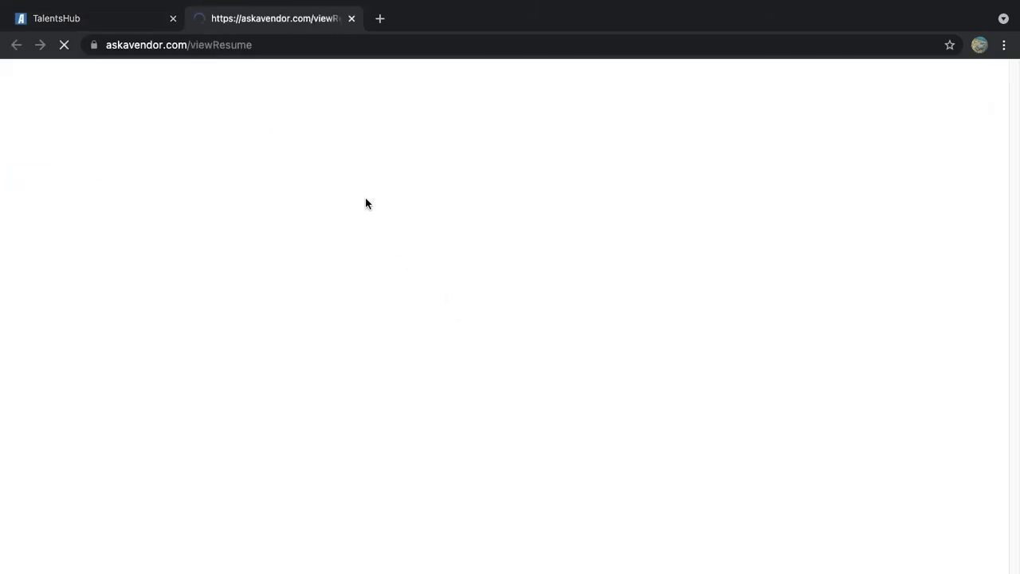
left_click(351, 19)
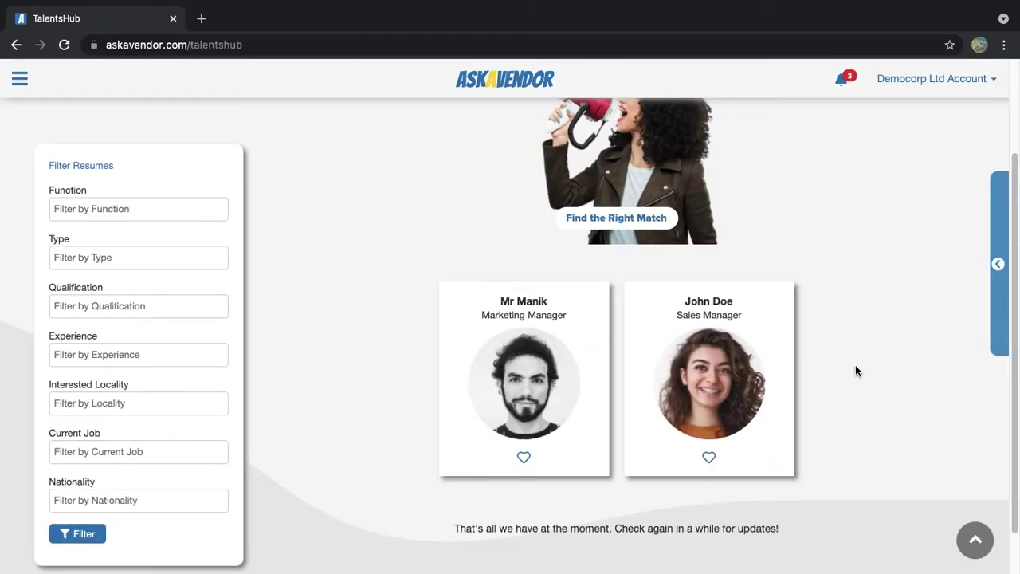
scroll(875, 346, "up", 1)
scroll(874, 343, "up", 3)
Log out of the corporate account, sign back in with the job-seeker's quick login and PIN, and open Jobs Portal
left_click(932, 80)
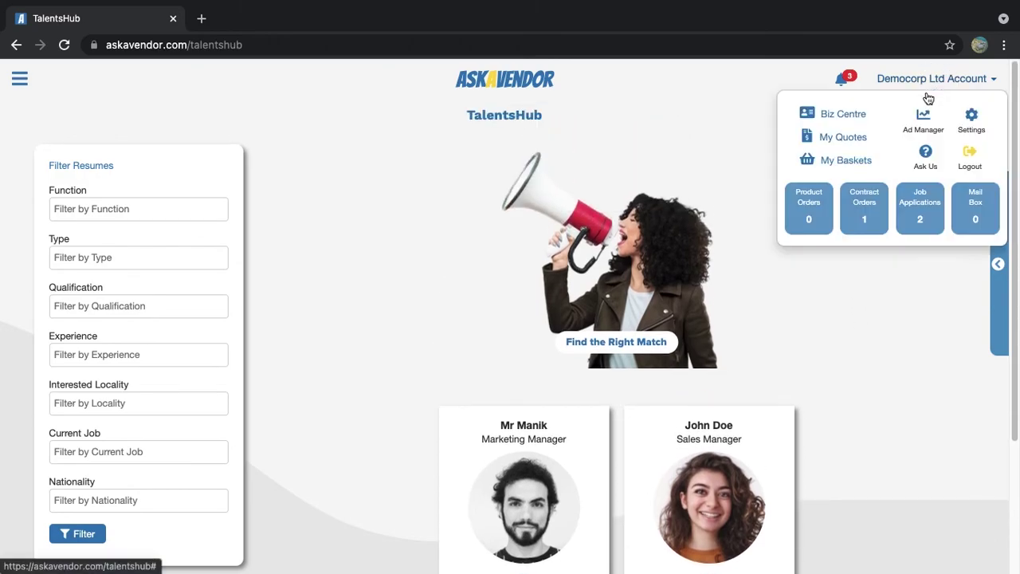
left_click(979, 159)
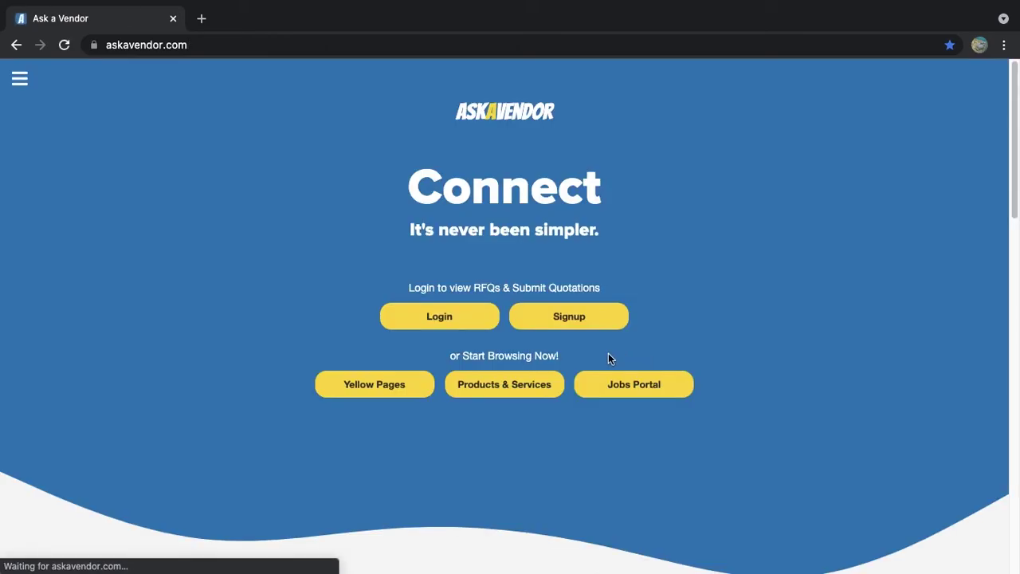
left_click(414, 317)
left_click(514, 271)
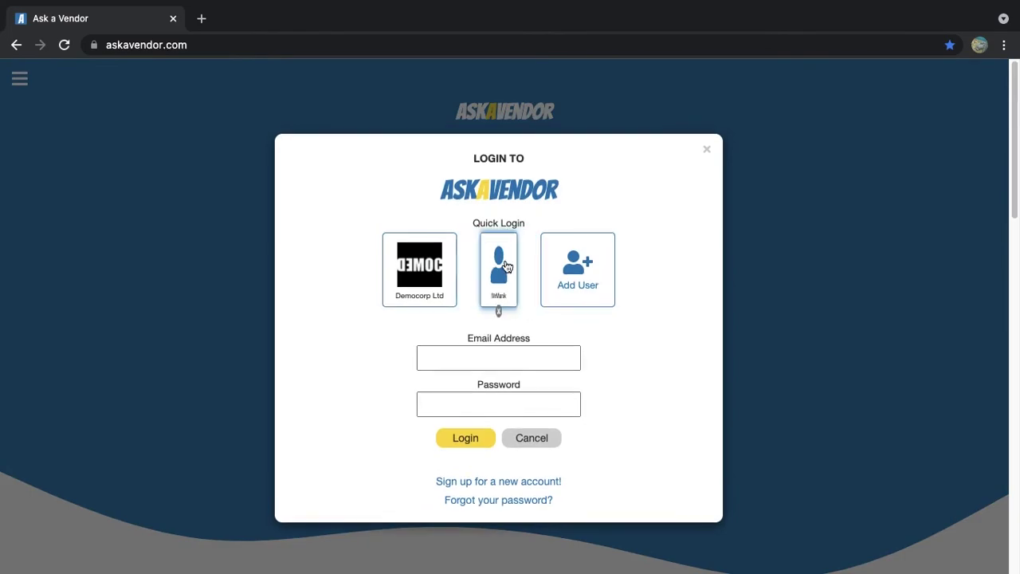
type("123")
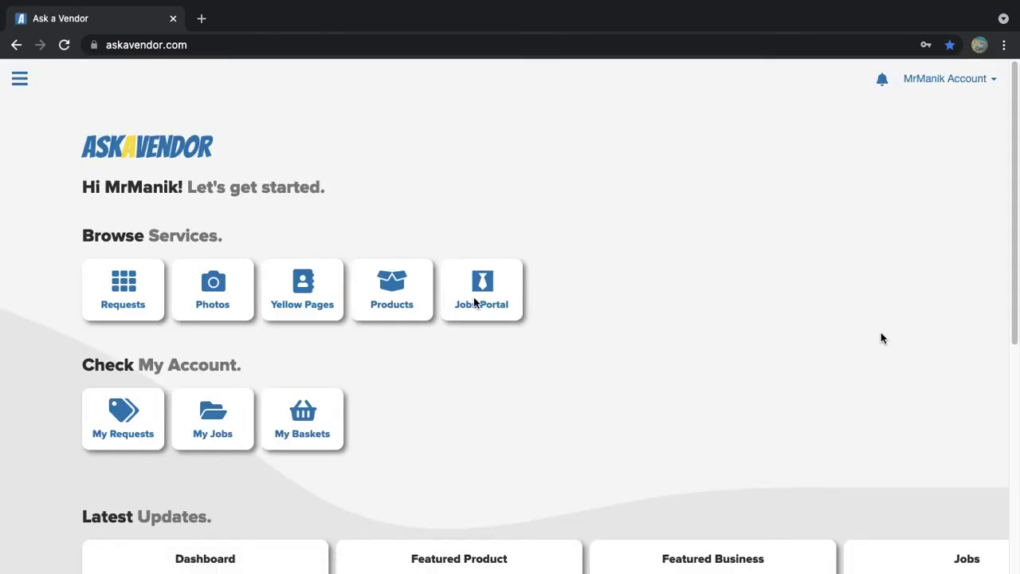
left_click(494, 297)
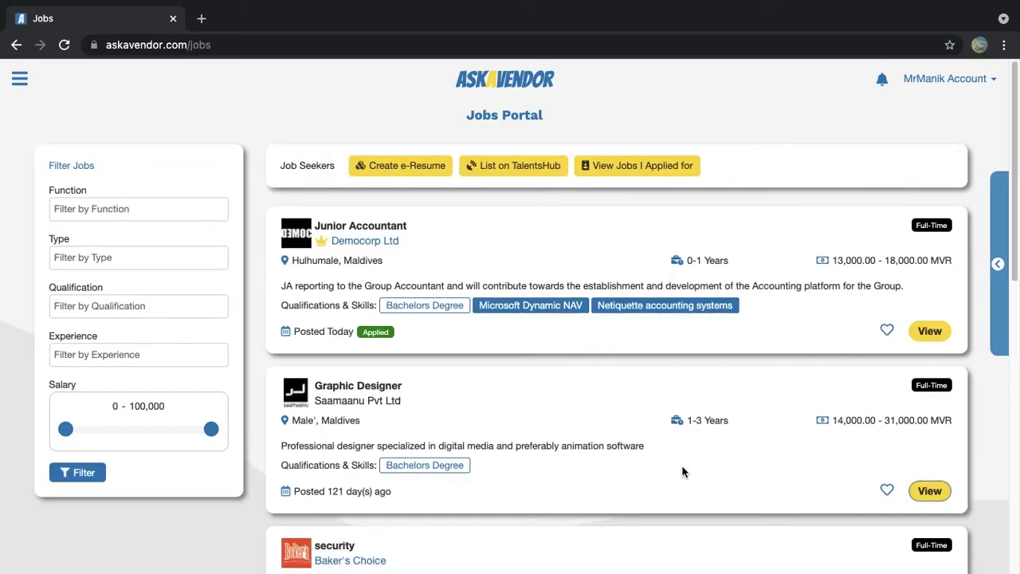
Start a TalentsHub resume listing with Analytics / Business Intelligence as the work sector
left_click(514, 171)
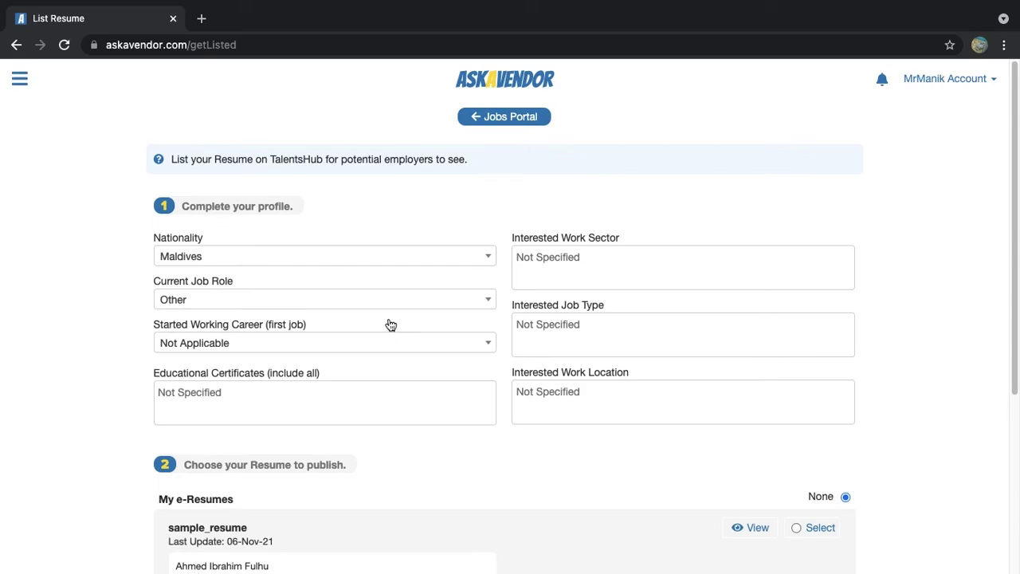
left_click(519, 256)
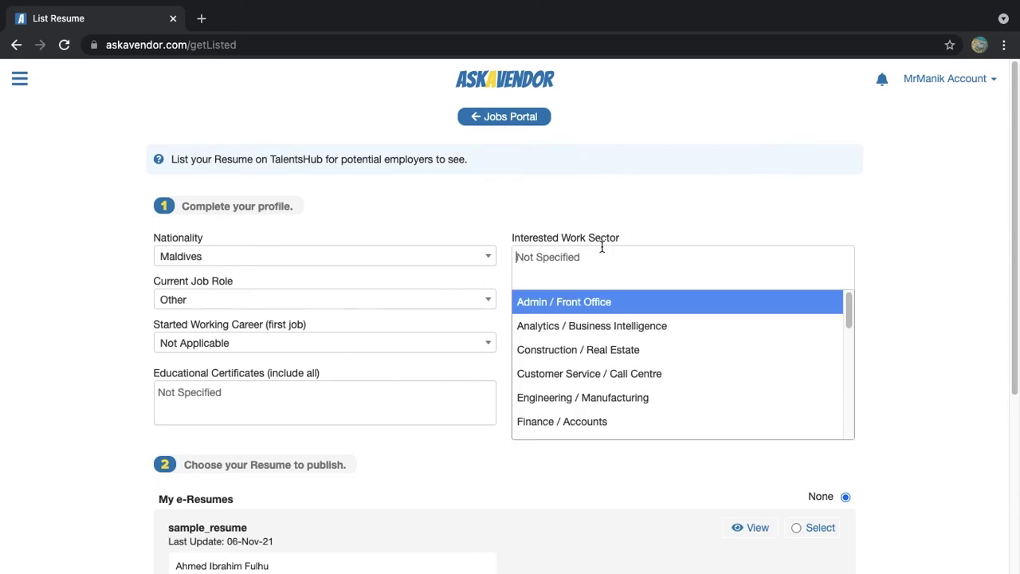
left_click(677, 327)
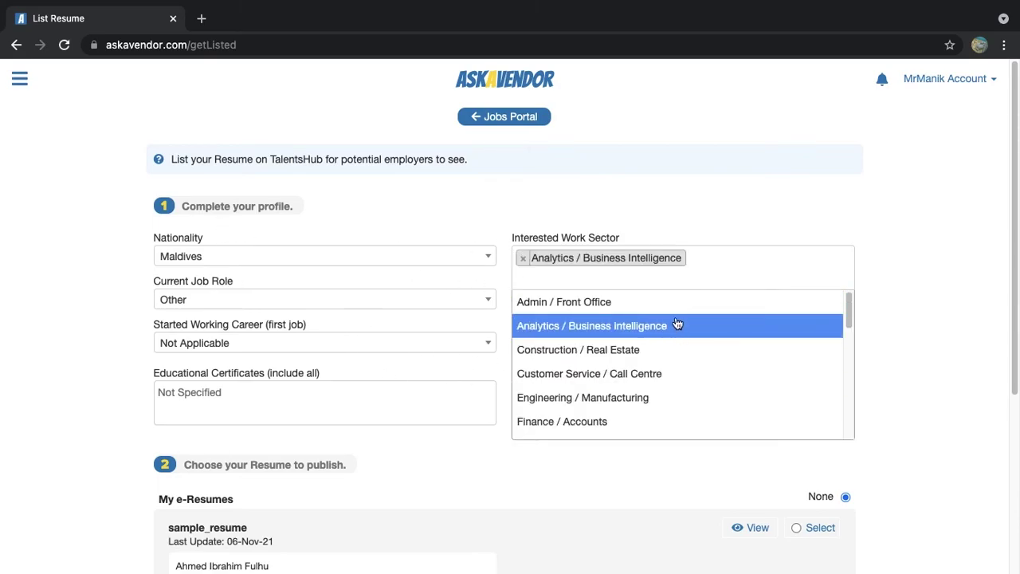
left_click(882, 336)
Set the work location to Any and the job types to Contract and Full-Time
scroll(695, 426, "down", 2)
left_click(548, 321)
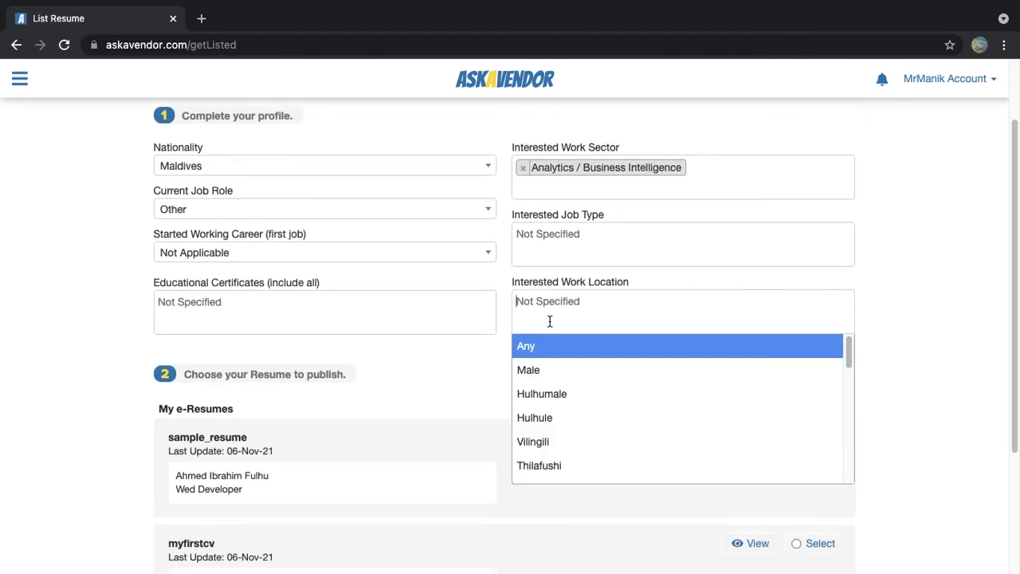
left_click(549, 351)
left_click(553, 244)
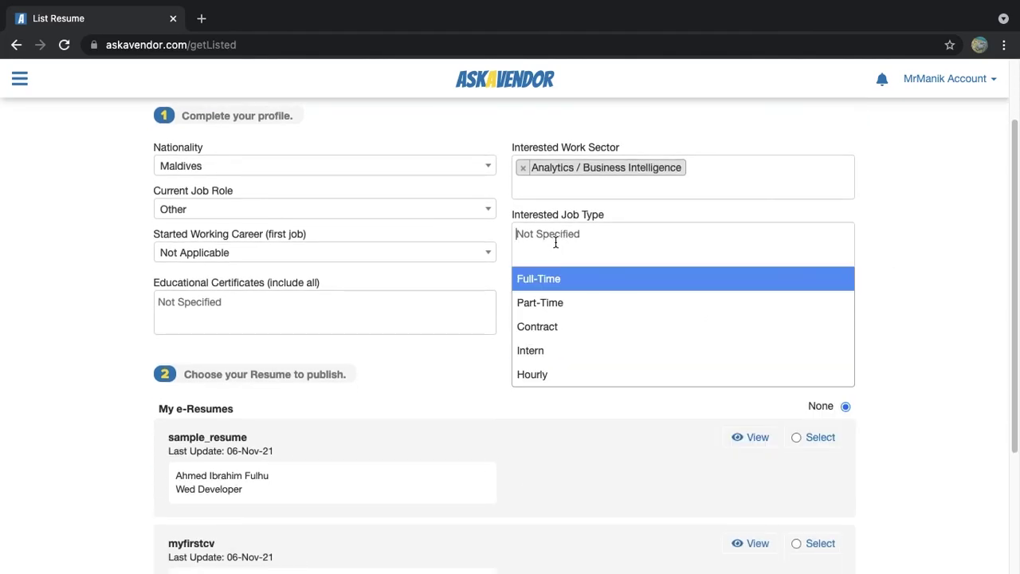
left_click(580, 326)
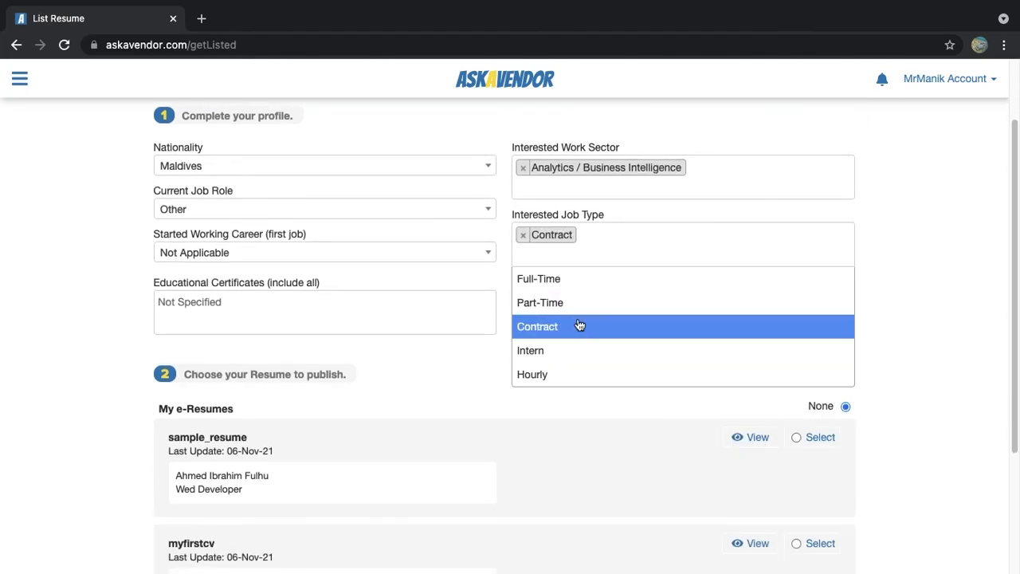
left_click(668, 286)
left_click(940, 385)
Set the career start year to 2012
scroll(940, 385, "up", 2)
left_click(279, 343)
scroll(263, 482, "down", 4)
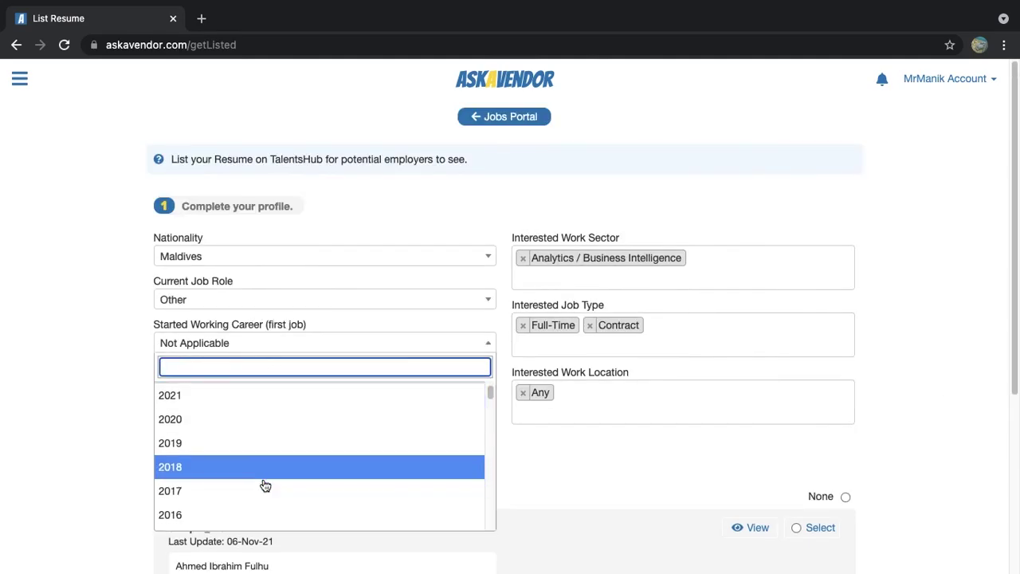
left_click(261, 468)
Select educational certificates from Secondary School and Lower through O-Level, A-Level, Diploma, Bachelors and Masters Degree
left_click(247, 403)
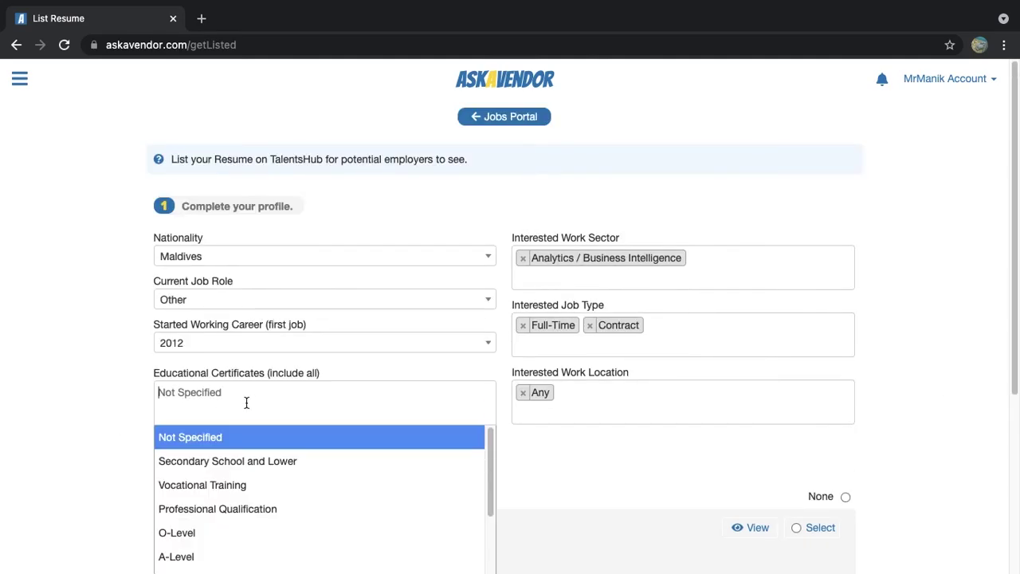
scroll(255, 518, "down", 3)
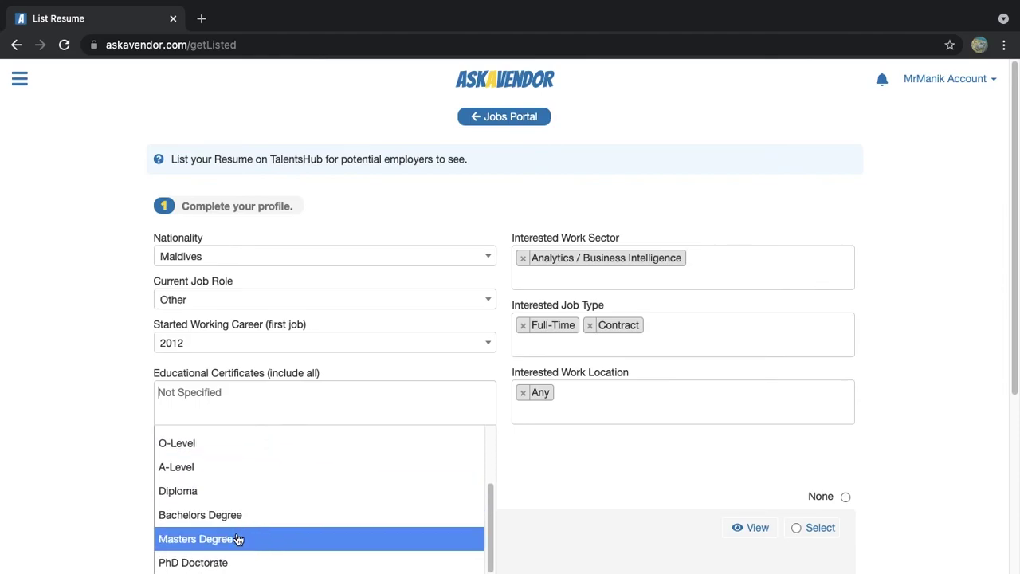
left_click(236, 539)
left_click(199, 515)
left_click(216, 491)
left_click(216, 477)
left_click(215, 477)
left_click(215, 450)
left_click(211, 473)
scroll(223, 486, "up", 3)
left_click(229, 508)
left_click(301, 507)
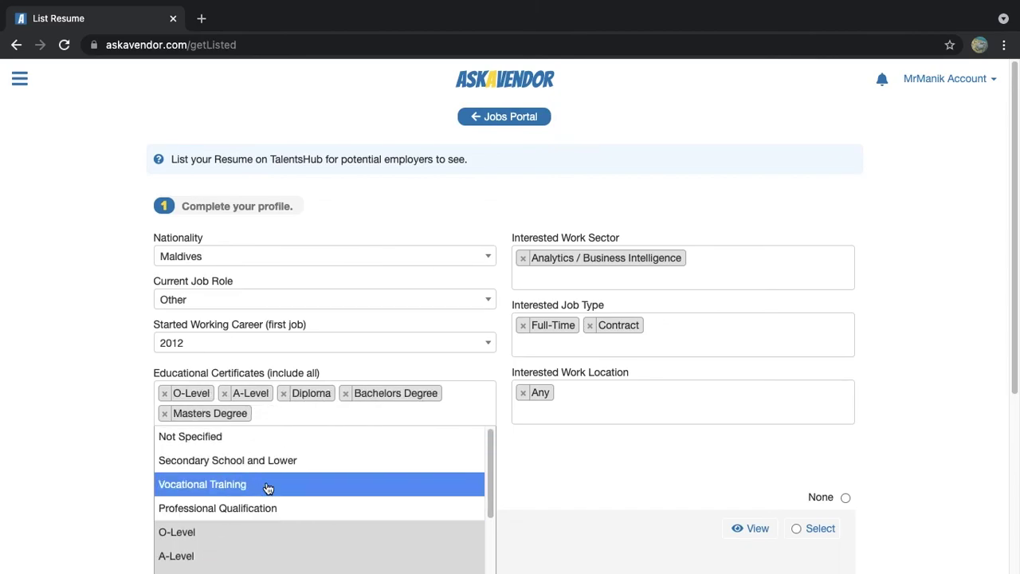
left_click(258, 455)
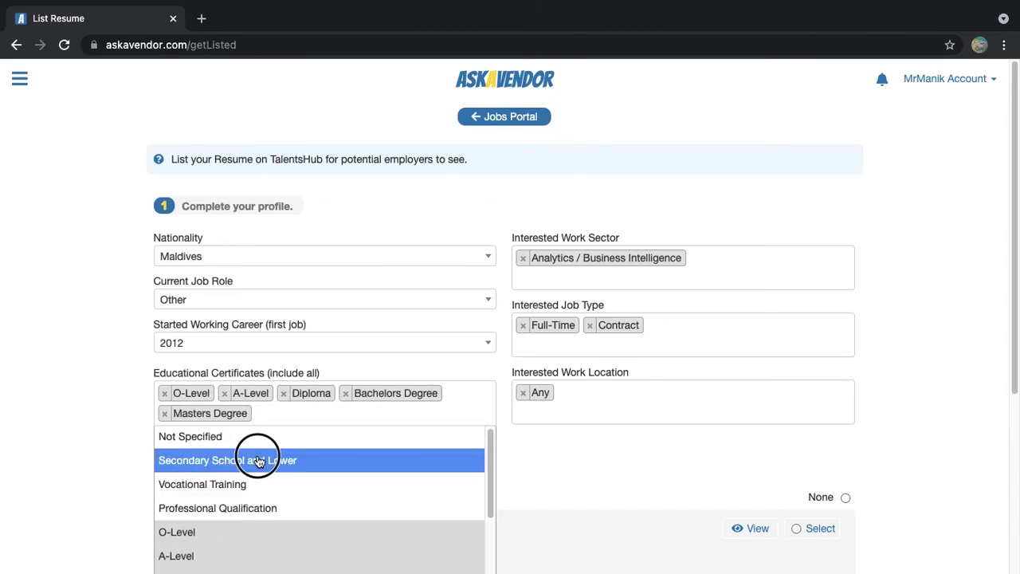
left_click(69, 387)
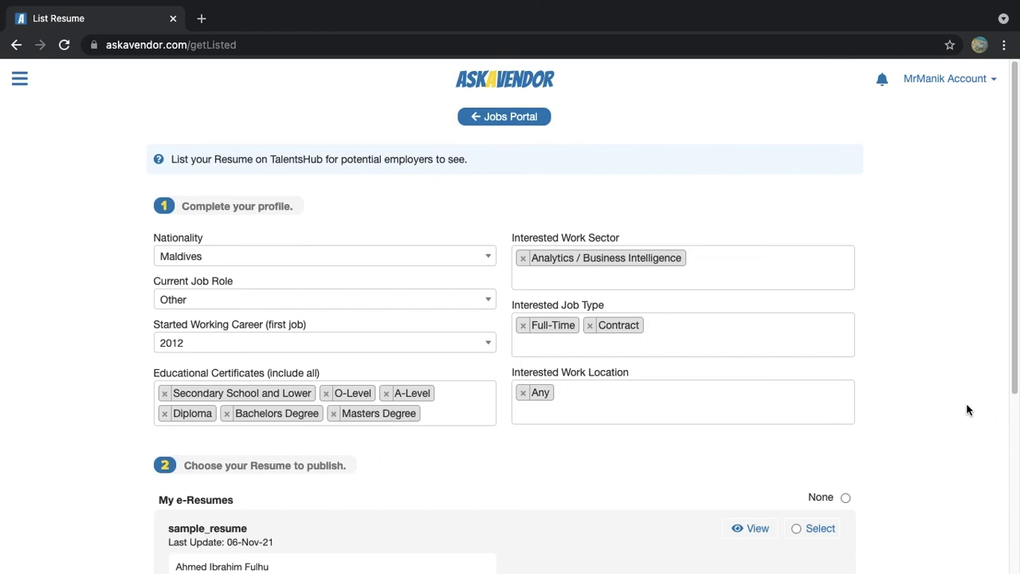
Save the listing, confirm making myfirstcv visible to corporate users, and return to the Jobs Portal
scroll(966, 408, "down", 5)
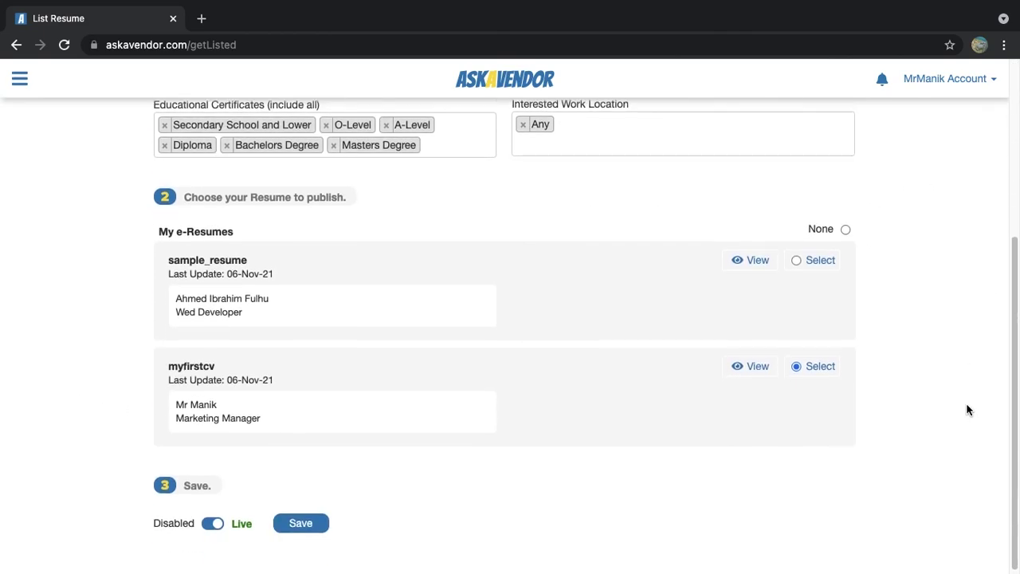
left_click(314, 522)
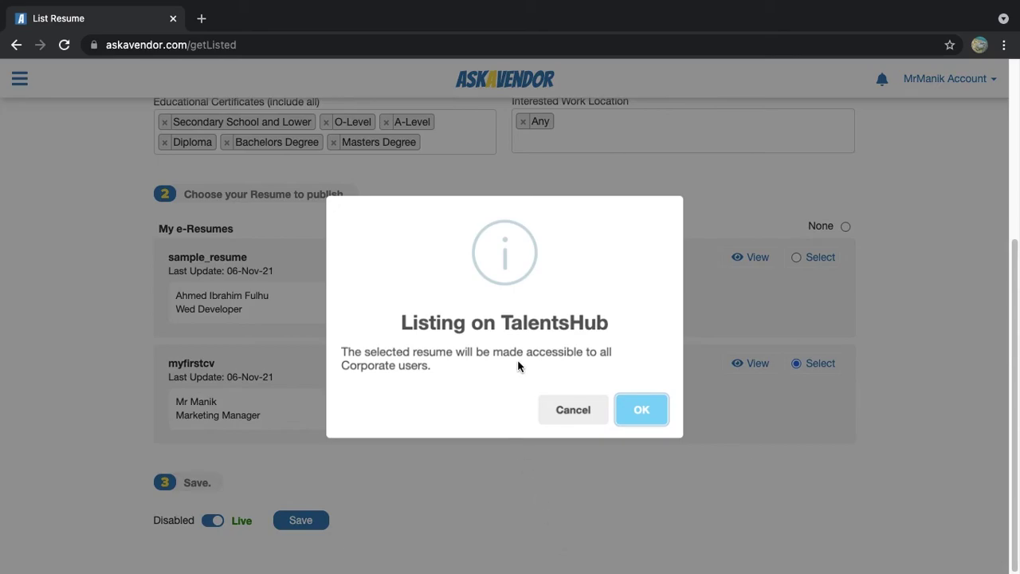
left_click(639, 411)
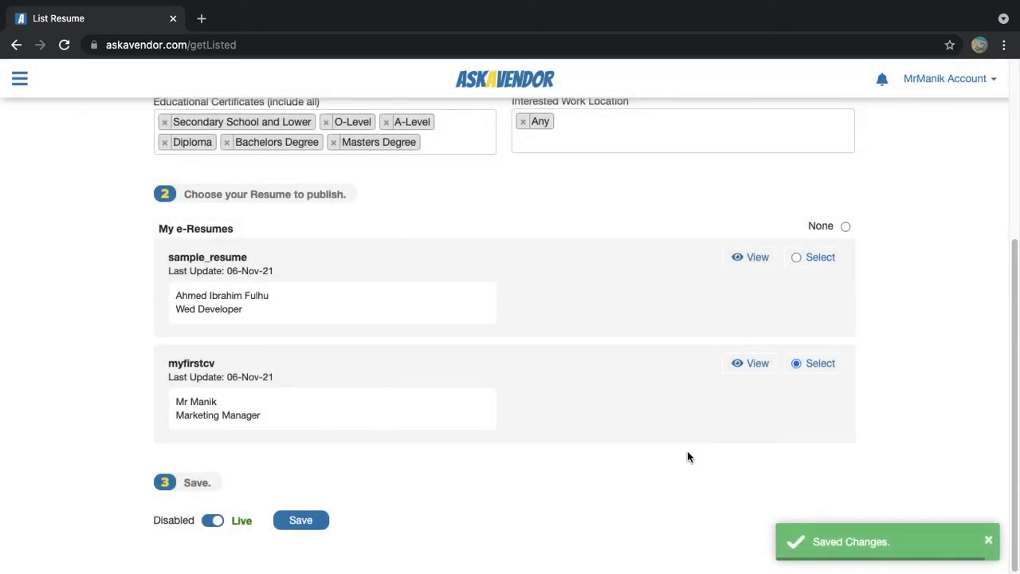
scroll(935, 373, "up", 4)
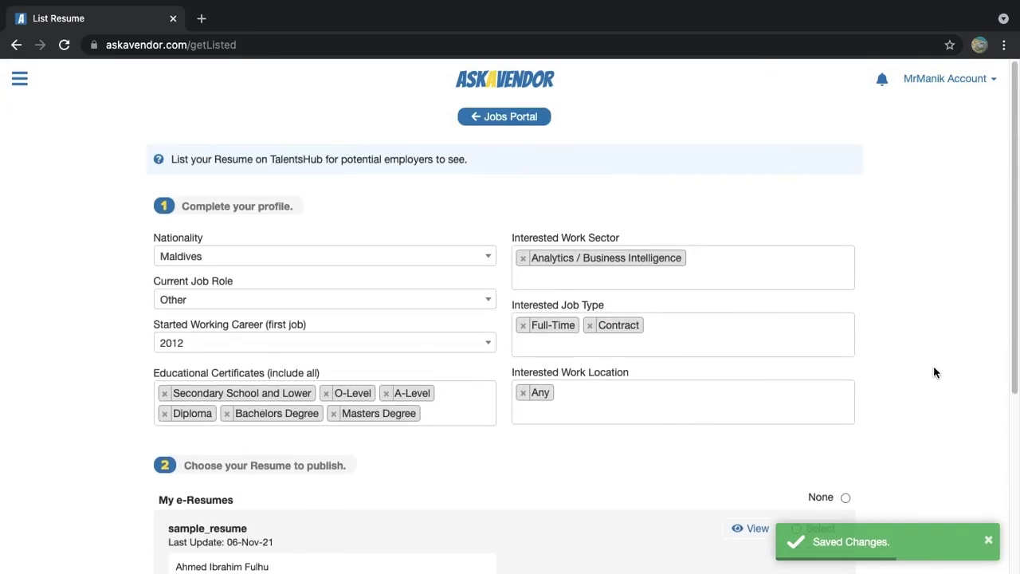
left_click(488, 118)
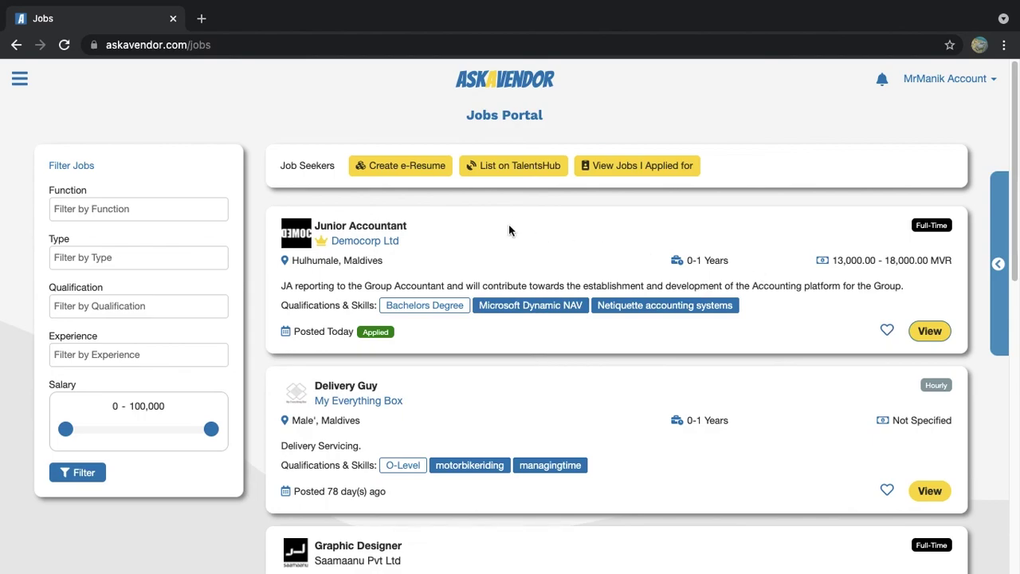
left_click(514, 169)
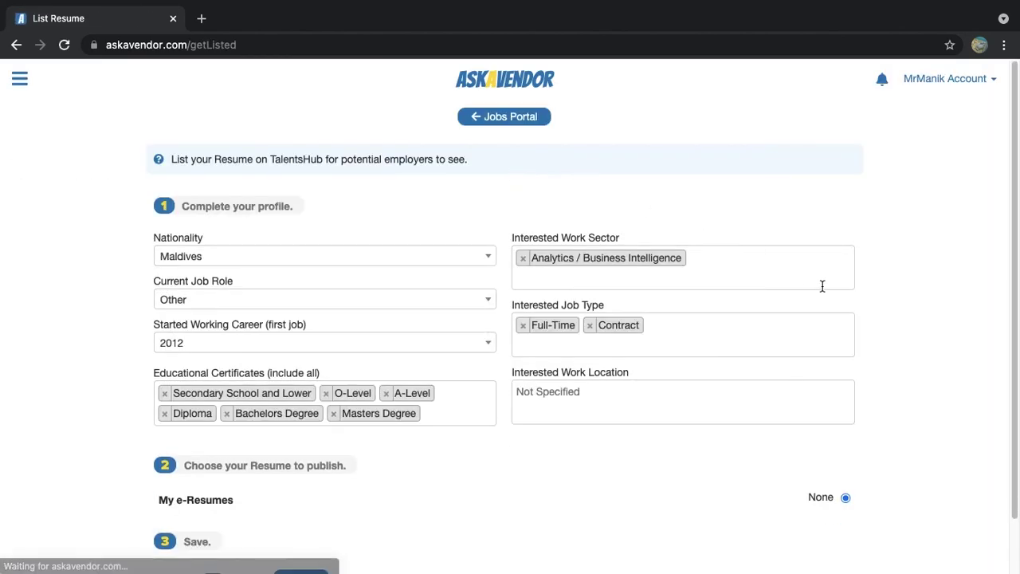
scroll(928, 387, "down", 3)
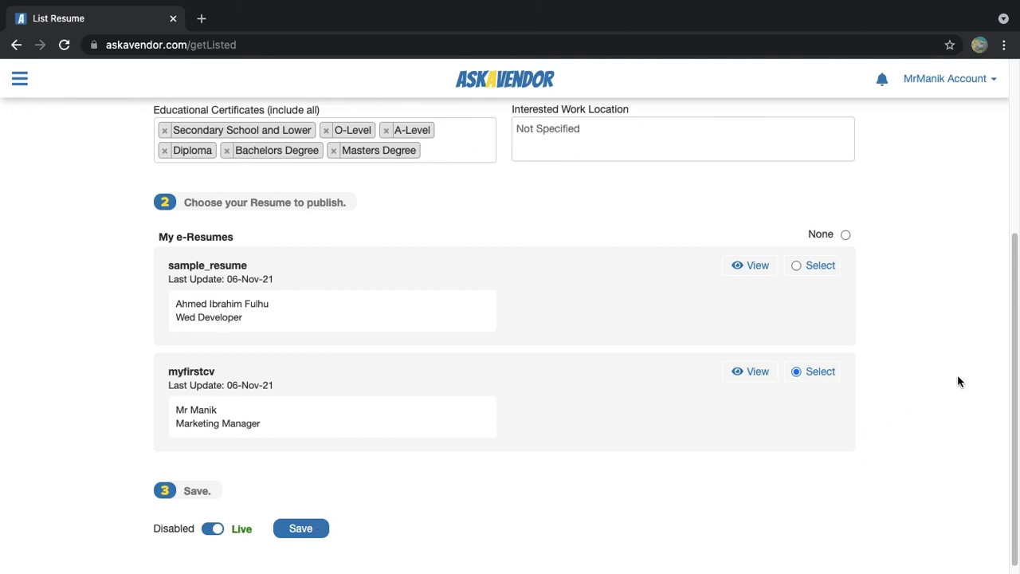
scroll(969, 380, "up", 3)
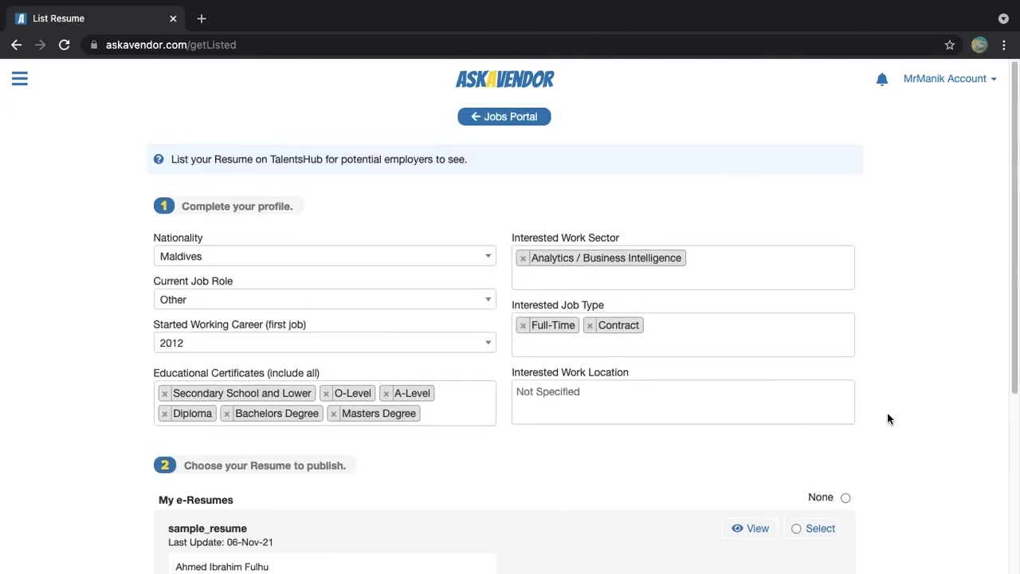
left_click(519, 116)
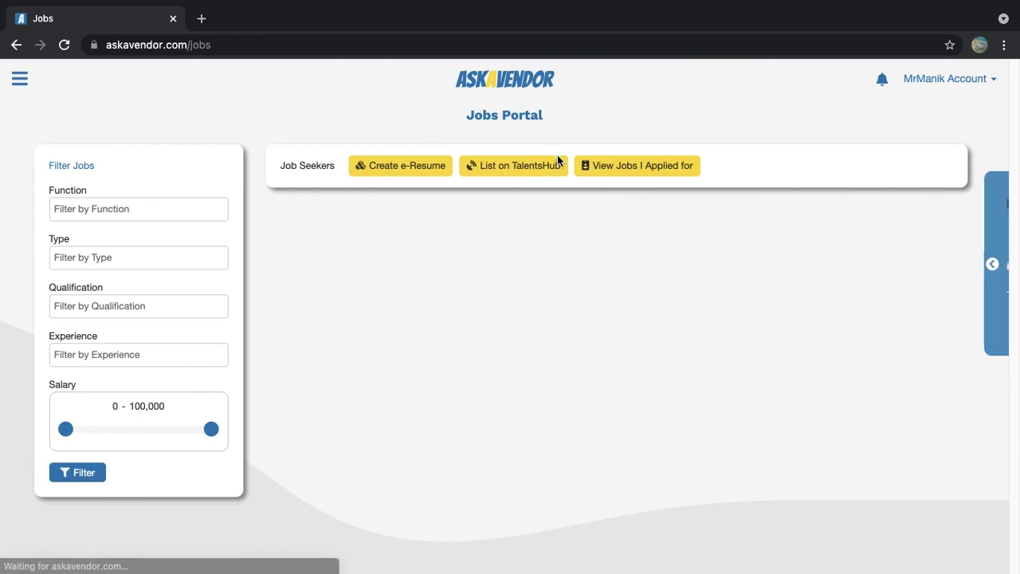